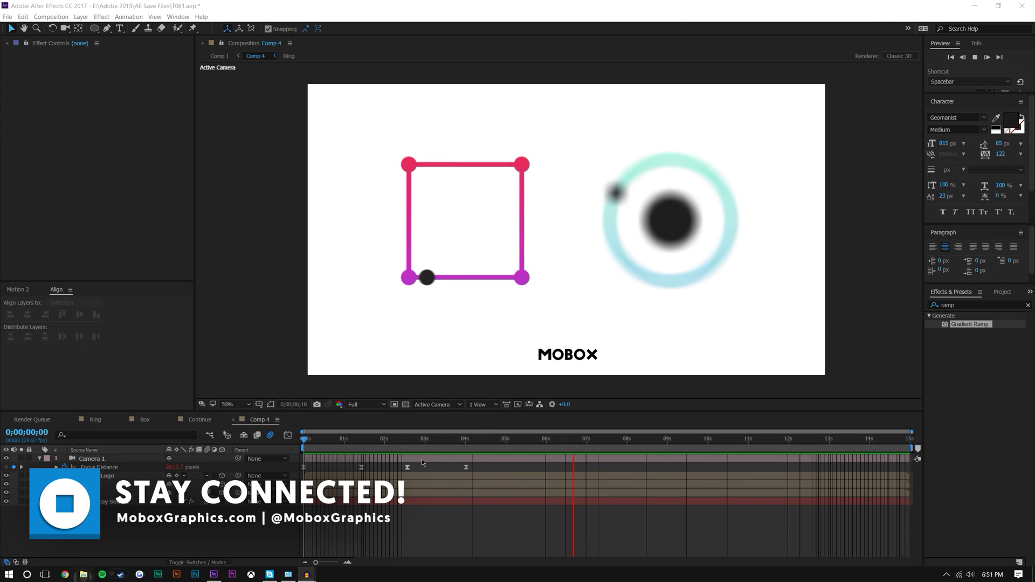
Open the Ring composition and scrub through the Moon's orbit, then return to the start.
click(92, 420)
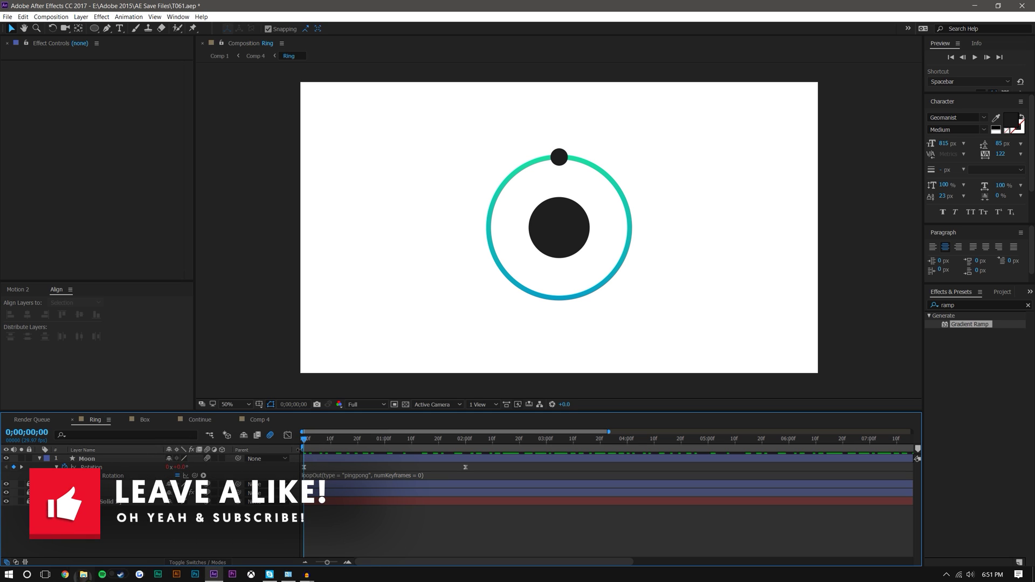
drag(309, 442, 436, 453)
mouse_move(325, 442)
mouse_down()
mouse_move(305, 469)
mouse_move(467, 444)
mouse_move(305, 446)
mouse_up()
Delete the Moon's pingpong loopOut Rotation expression and both Rotation keyframes, leaving Rotation at 0x+0.0°.
click(345, 475)
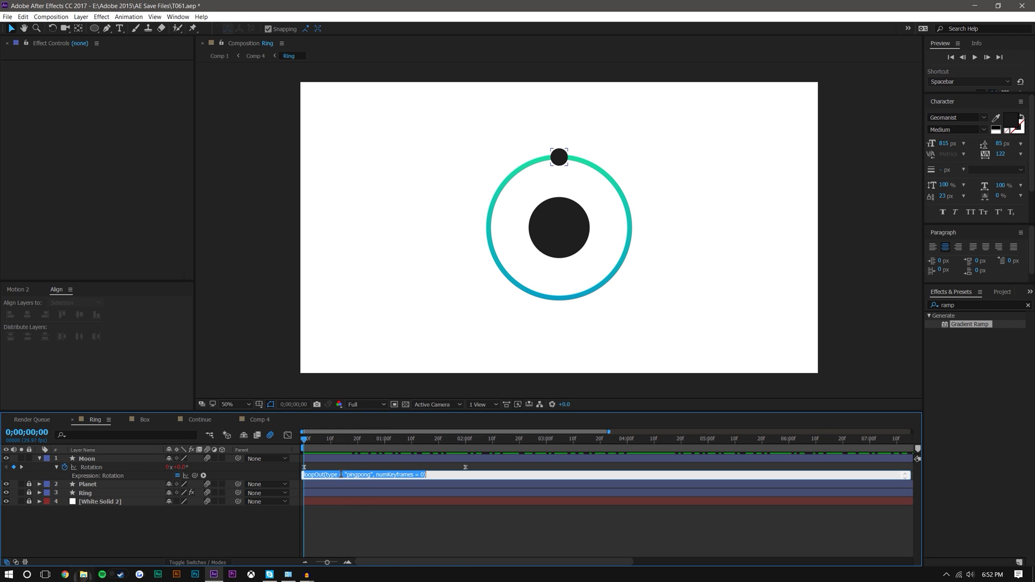
key(BackSpace)
click(462, 468)
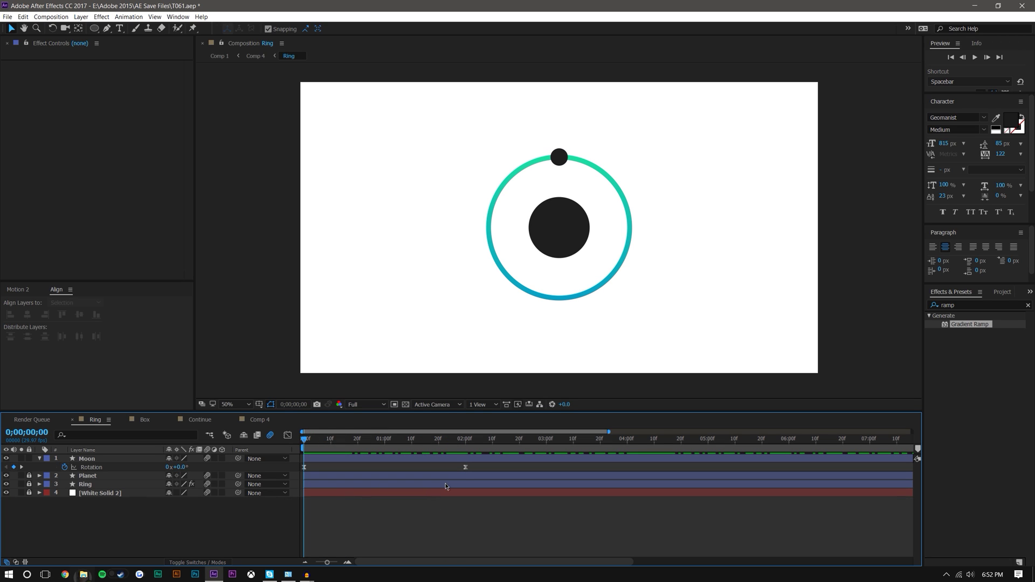
drag(477, 466, 275, 476)
key(Delete)
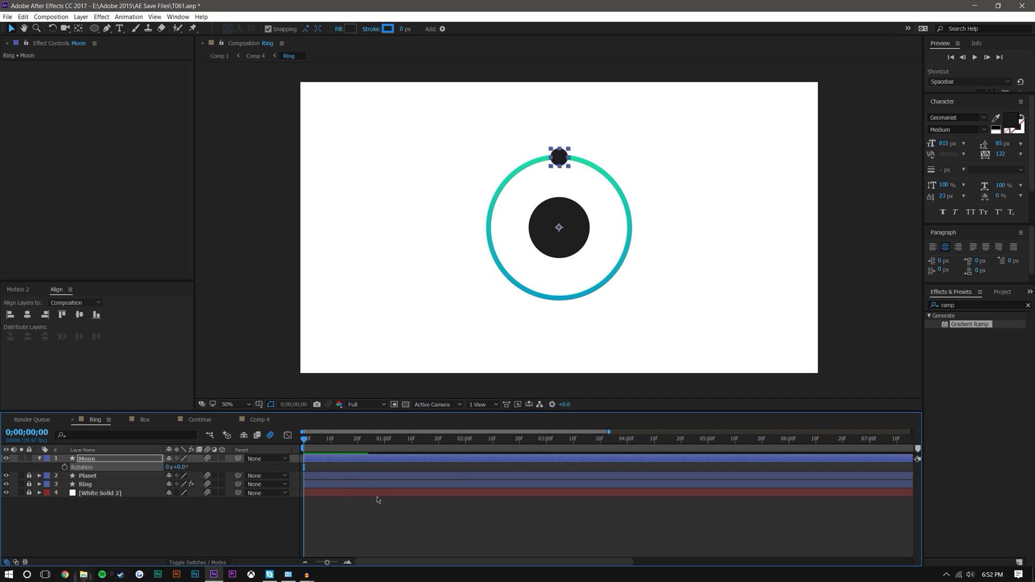
click(380, 518)
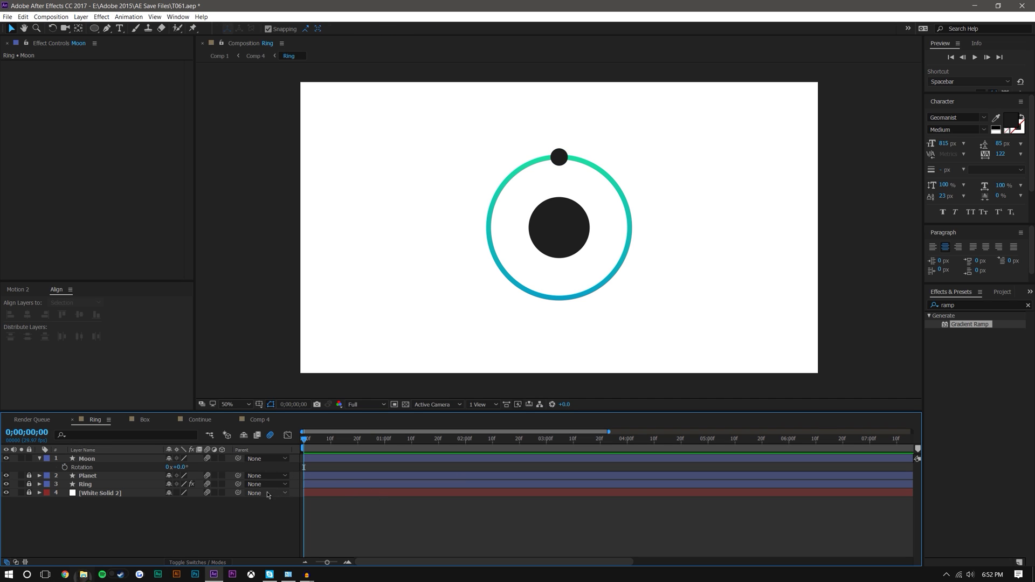
click(91, 459)
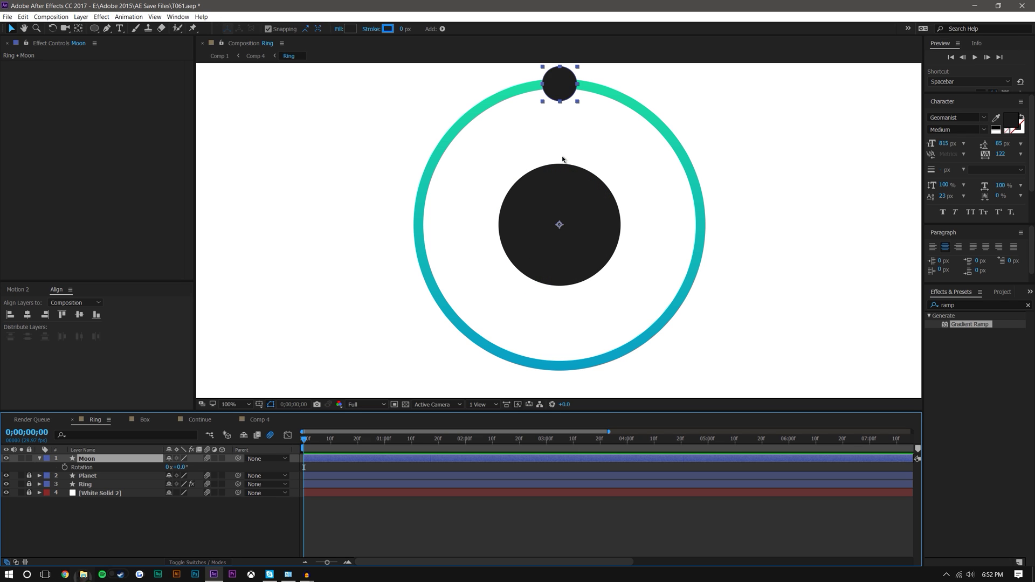
Add a new expression to the Moon's Rotation, keeping the default transform.rotation text.
scroll(562, 156, up, 2)
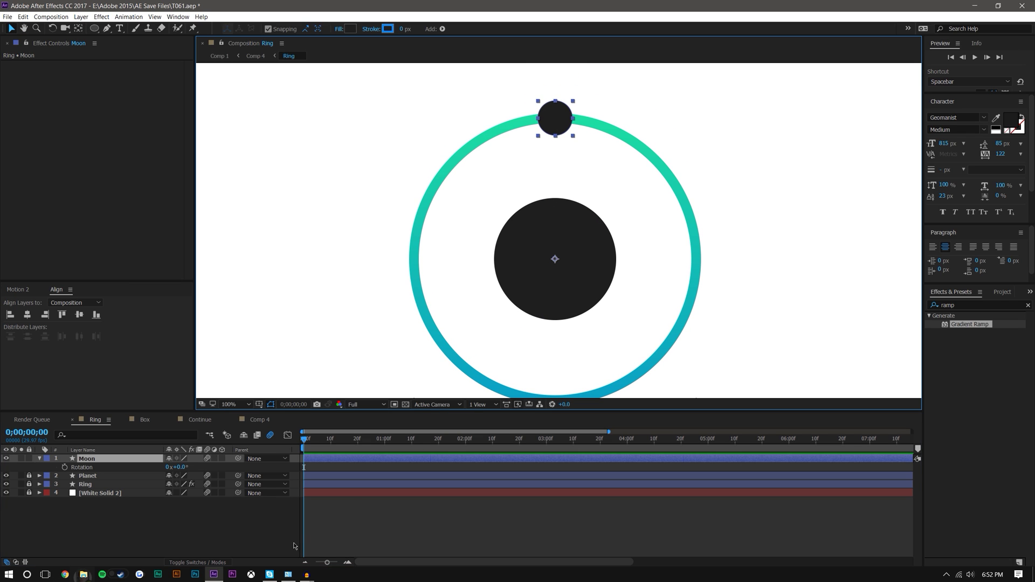
drag(180, 467, 225, 464)
key(ctrl+z)
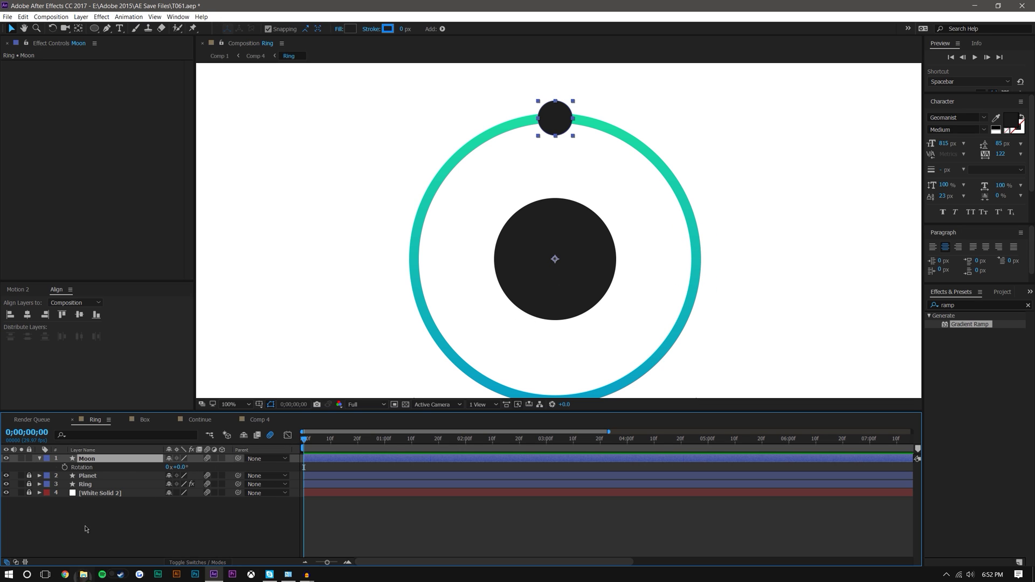
alt+click(65, 468)
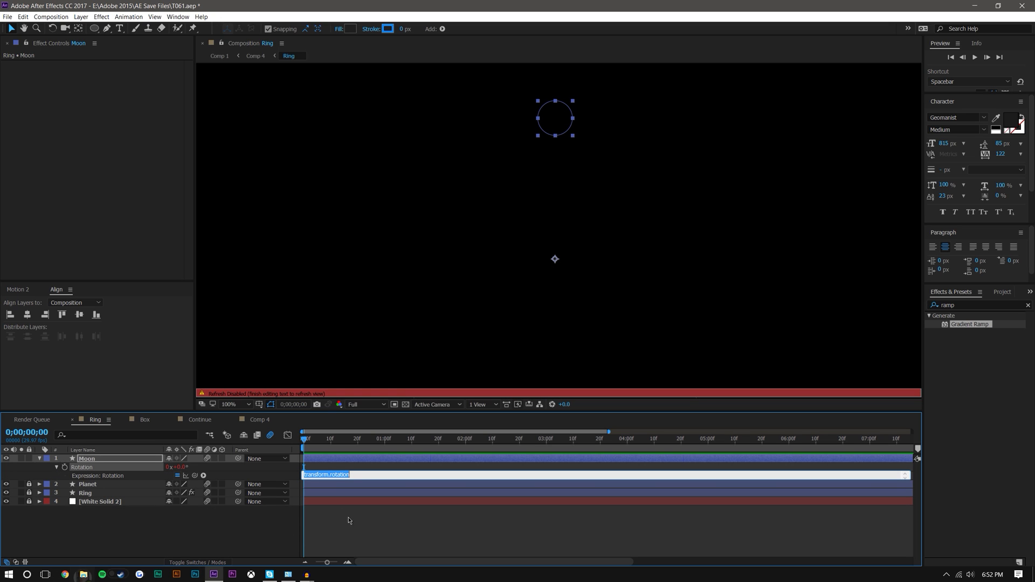
click(332, 531)
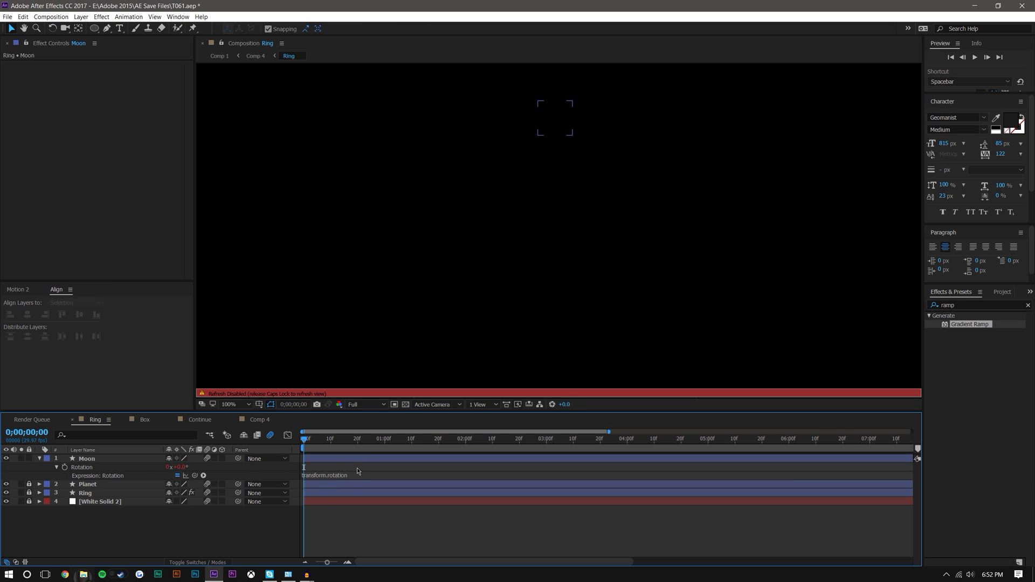
key(Caps_Lock)
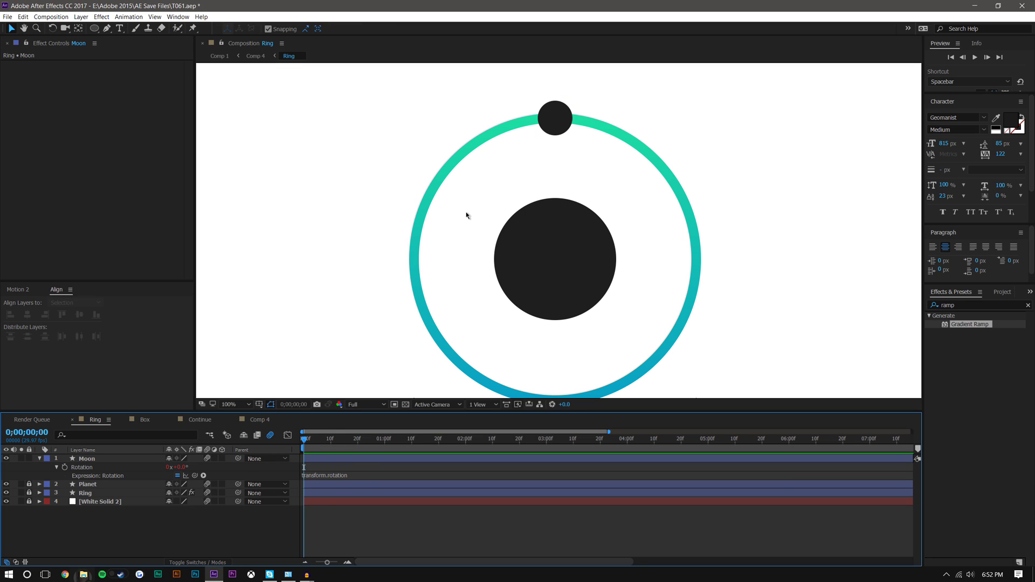
click(345, 477)
Insert loopOut(type = "cycle", numKeyframes = 0) from the expression language menu's Property functions.
click(332, 519)
click(223, 477)
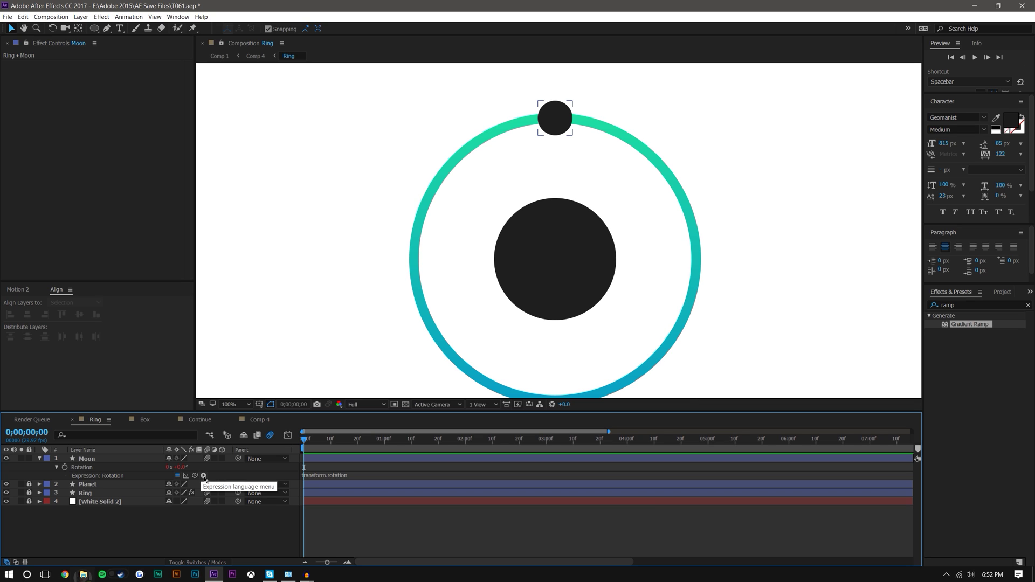
click(203, 476)
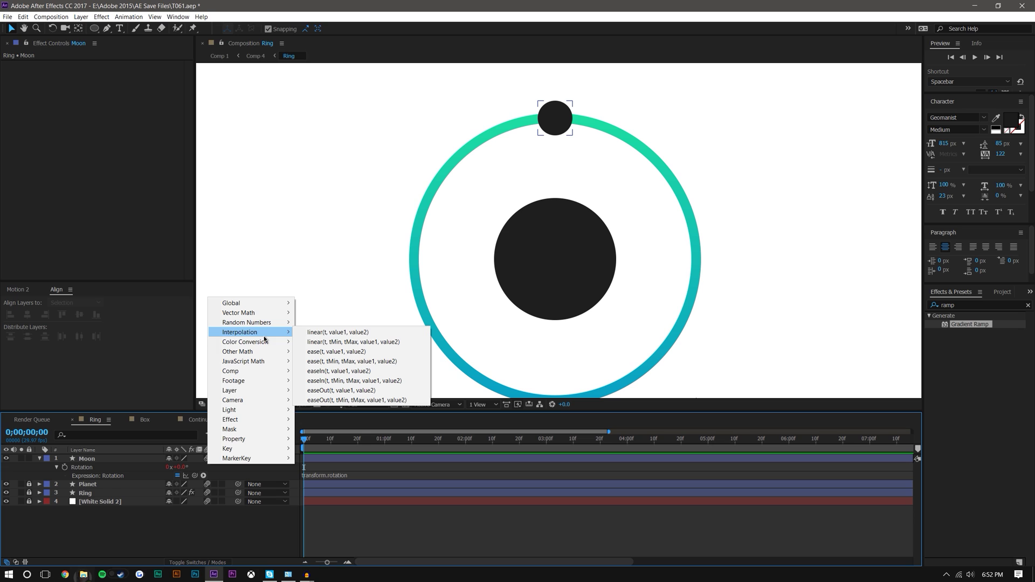
mouse_move(266, 347)
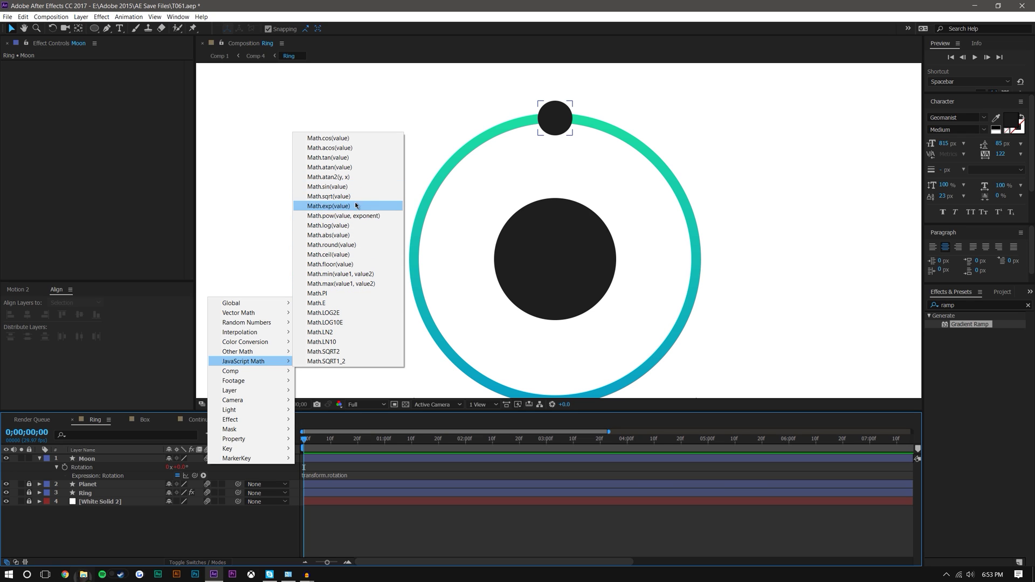
mouse_move(265, 379)
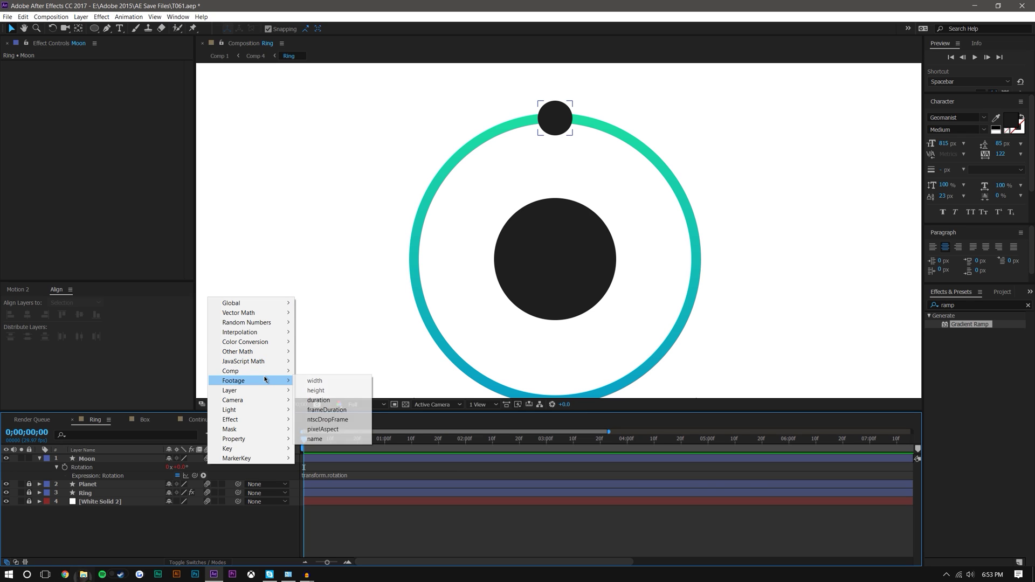
mouse_move(250, 443)
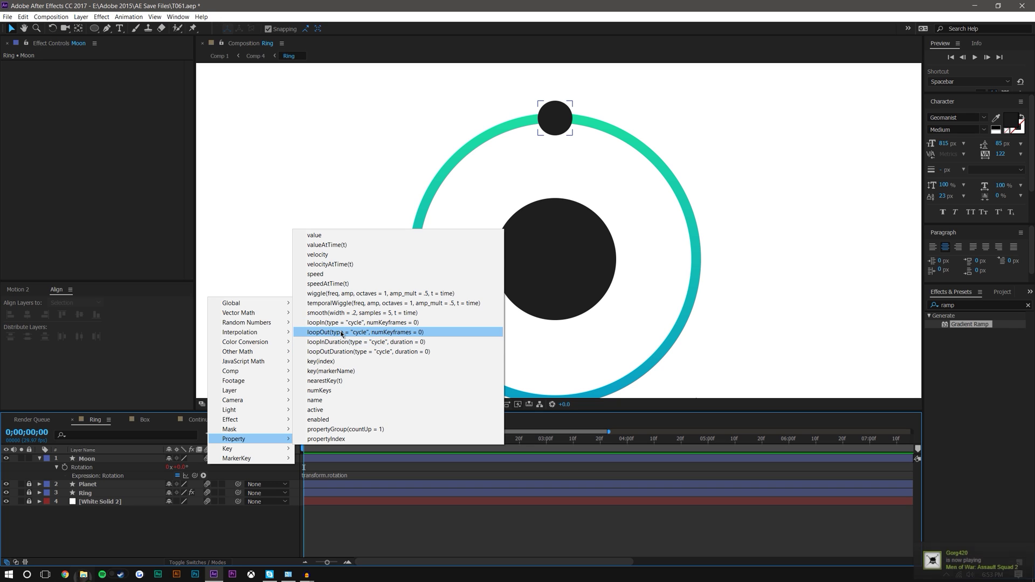
click(324, 334)
Keyframe the Moon's Rotation from 0x+0.0° at the start to 1x+0.0° at 2;00.
click(356, 515)
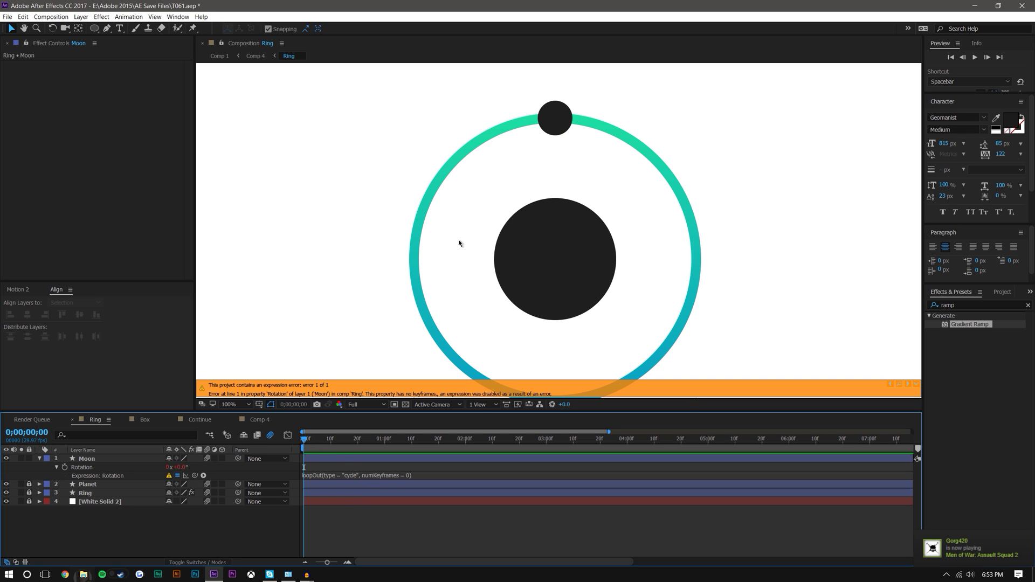
scroll(481, 217, down, 2)
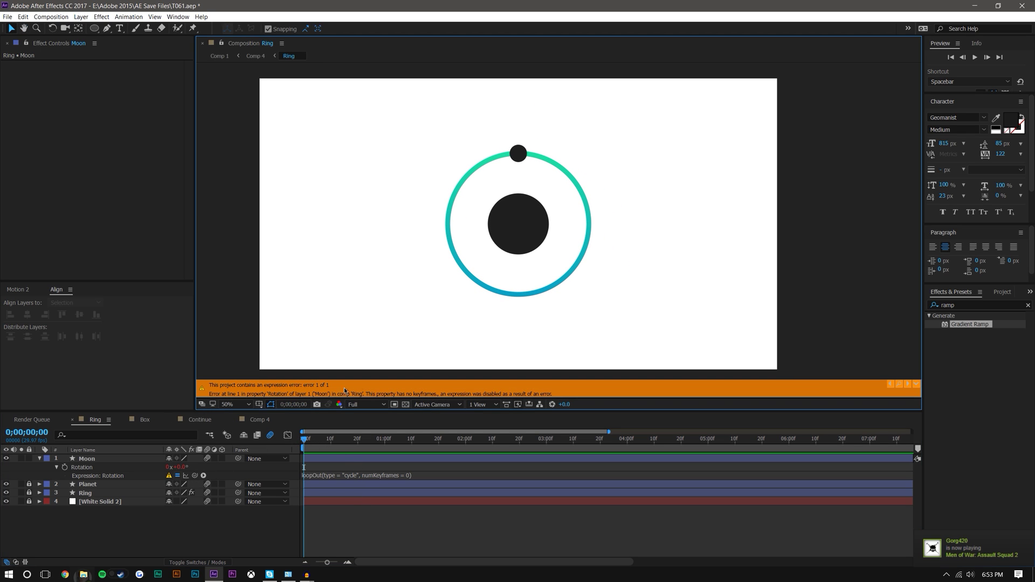
click(65, 467)
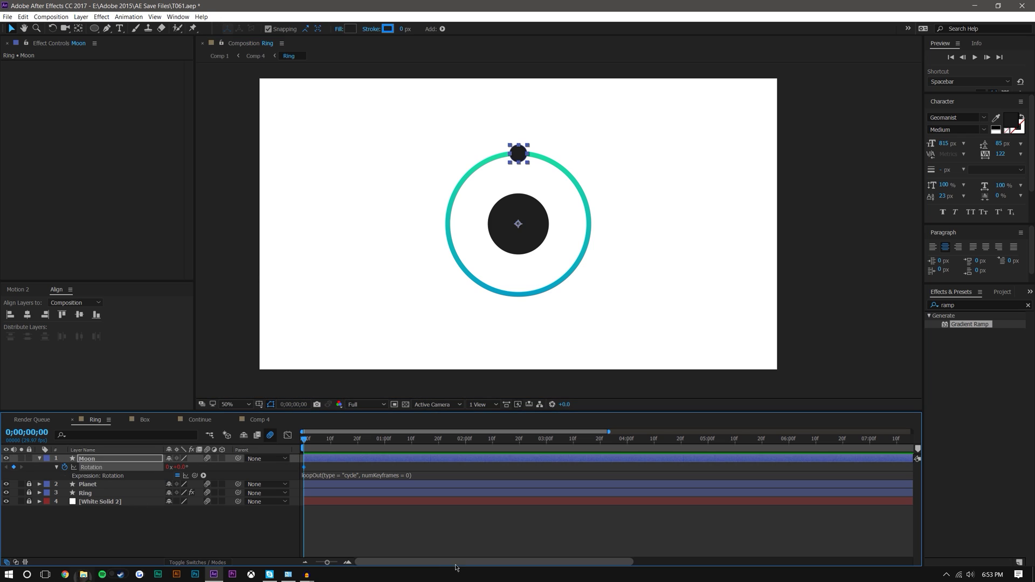
drag(305, 439, 466, 445)
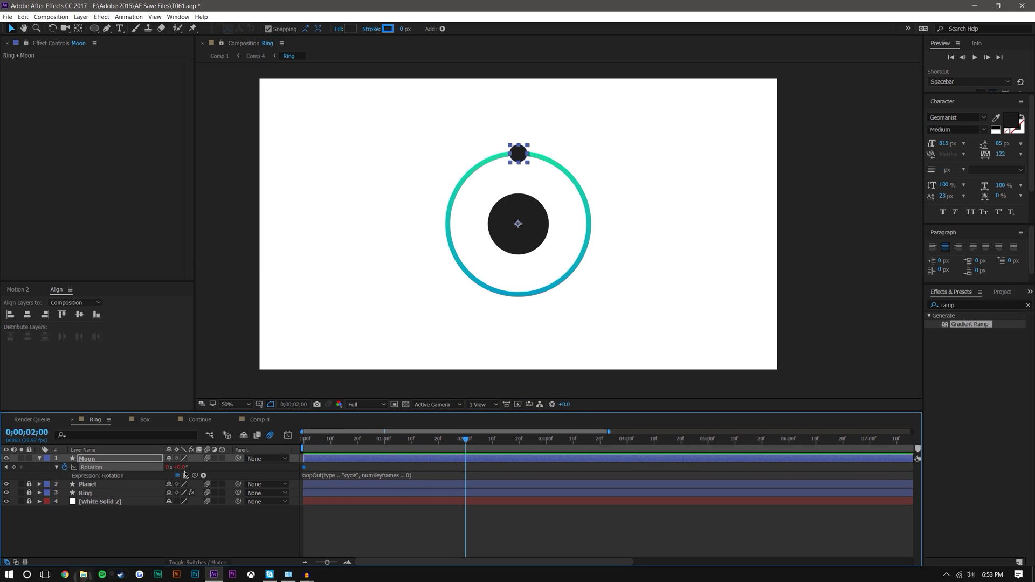
click(168, 467)
text(1)
key(Return)
Correct the 2-second Rotation keyframe to exactly one full turn, then preview the looping orbit.
key(ctrl+z)
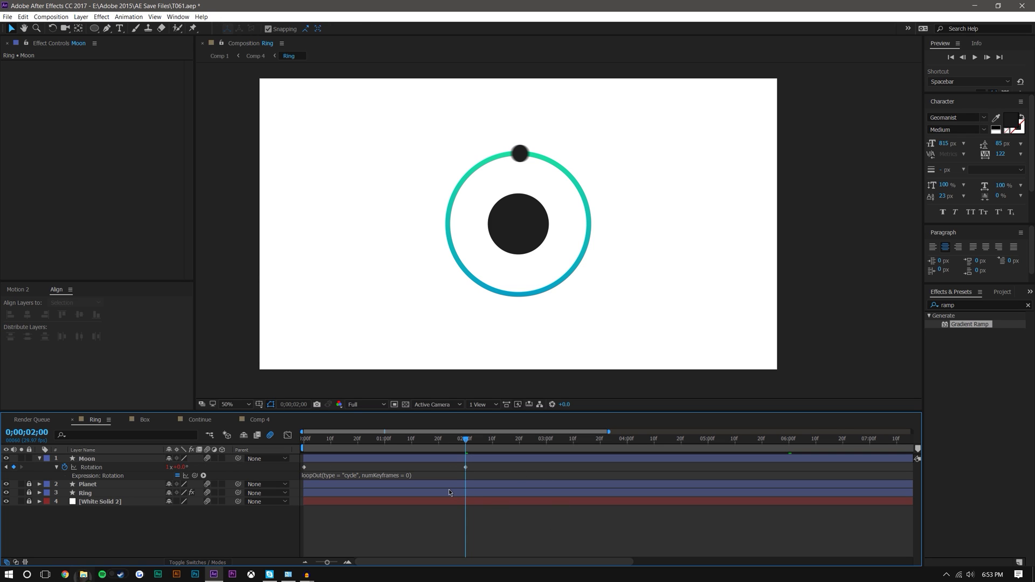
drag(180, 469, 347, 476)
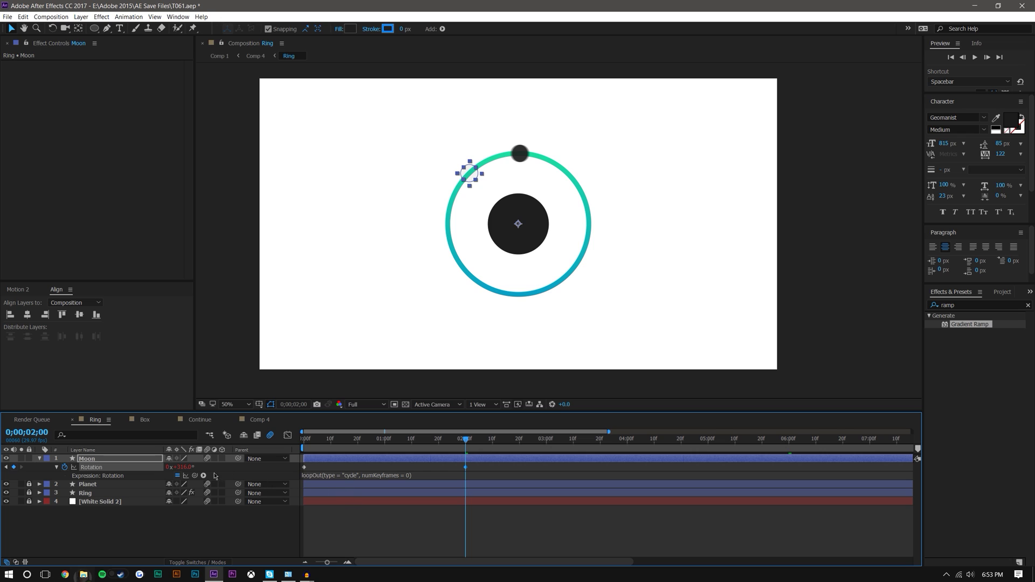
drag(190, 470, 345, 483)
click(182, 467)
key(Return)
click(571, 529)
click(442, 458)
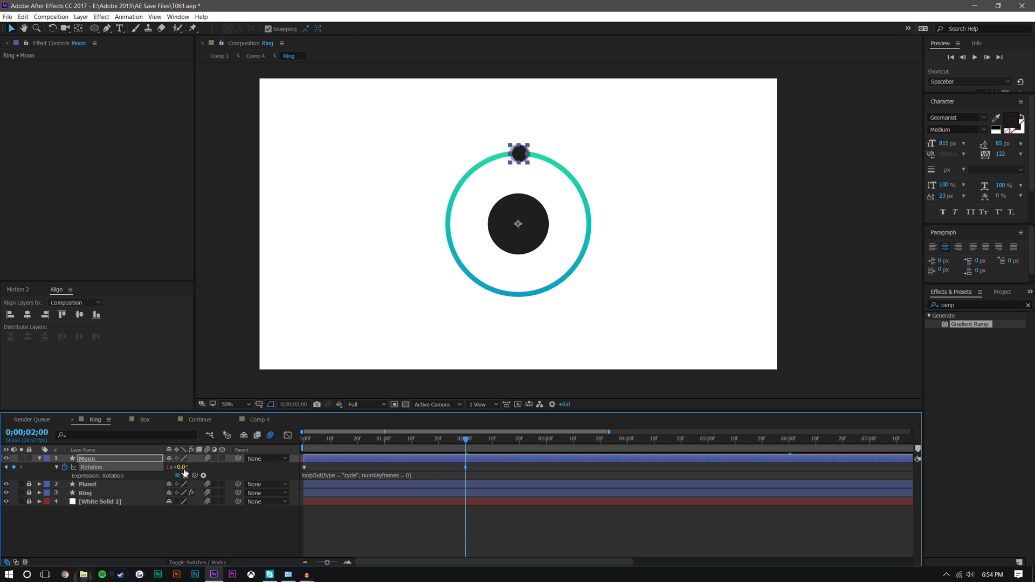
click(434, 525)
drag(439, 437, 291, 439)
click(975, 56)
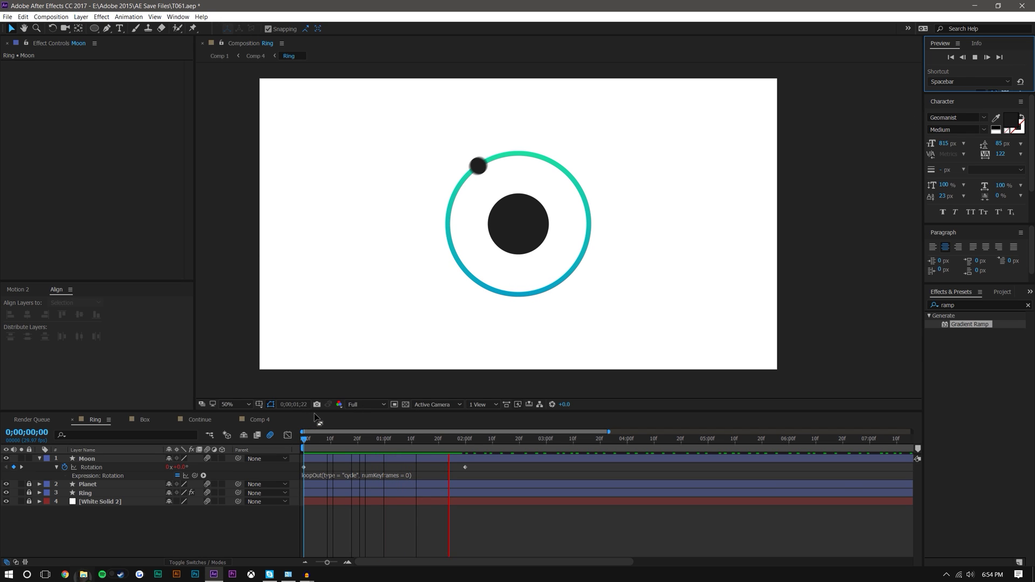
Stop playback, rewind to the start, and replay the looping orbit preview.
click(352, 439)
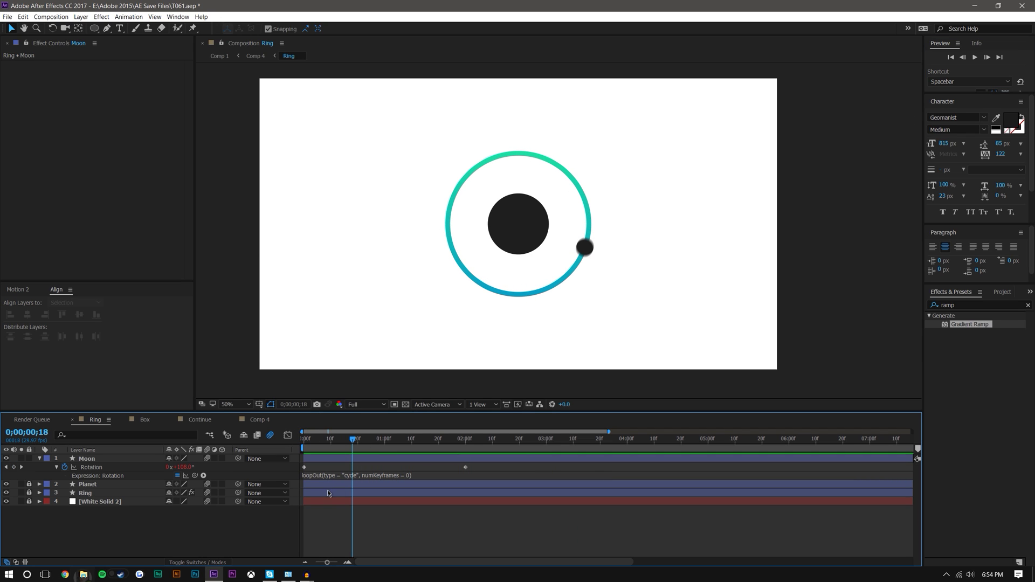
click(328, 475)
click(330, 476)
key(Escape)
drag(352, 439, 274, 444)
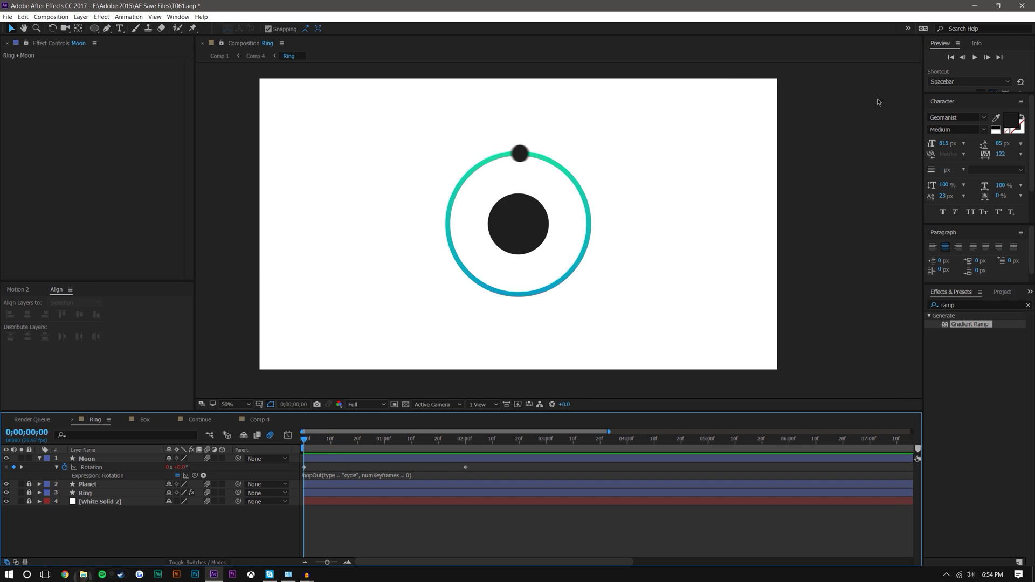
click(975, 58)
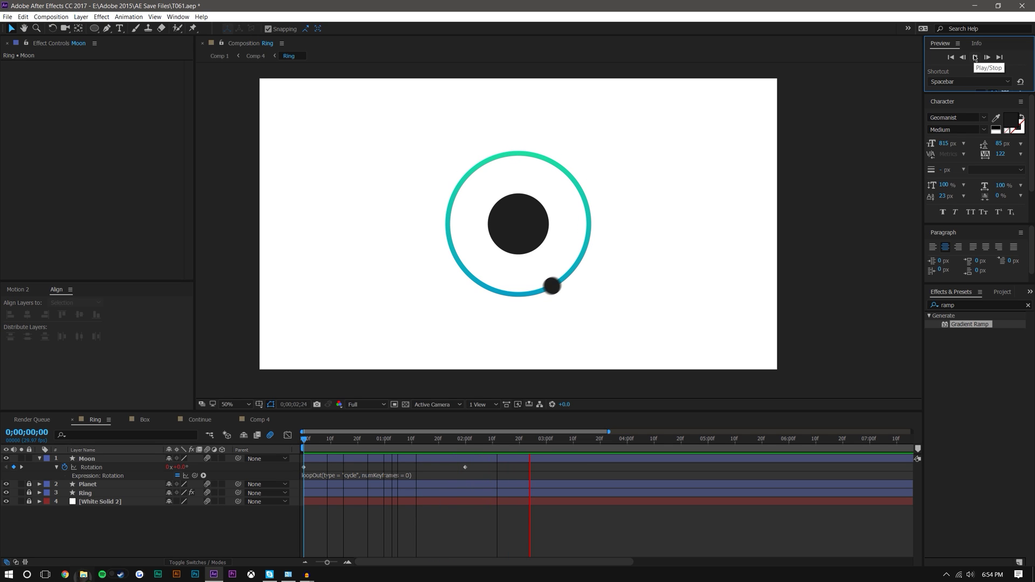
Move the end Rotation keyframe to about 1 second and preview the faster orbit.
click(466, 438)
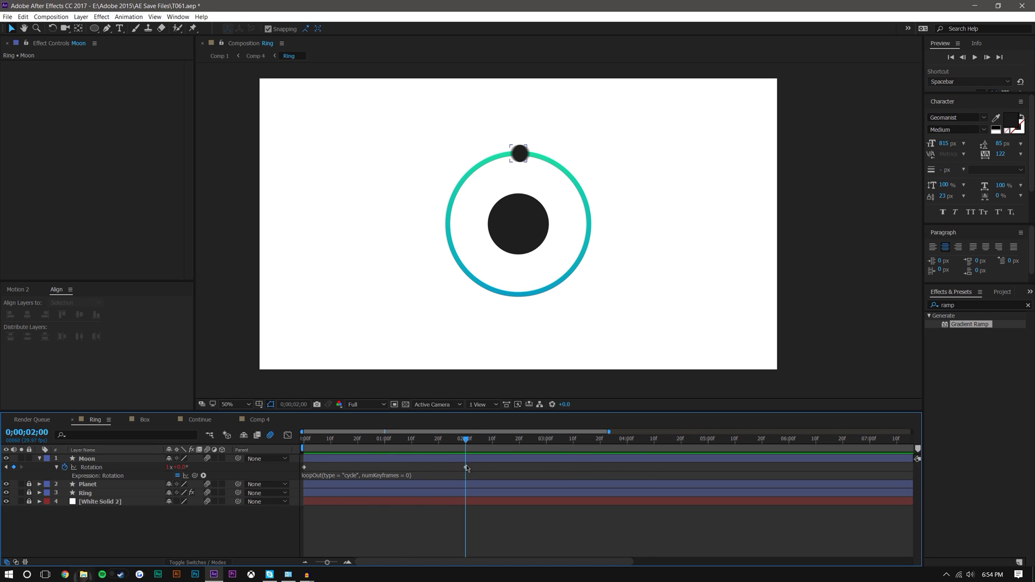
drag(465, 467, 291, 445)
key(space)
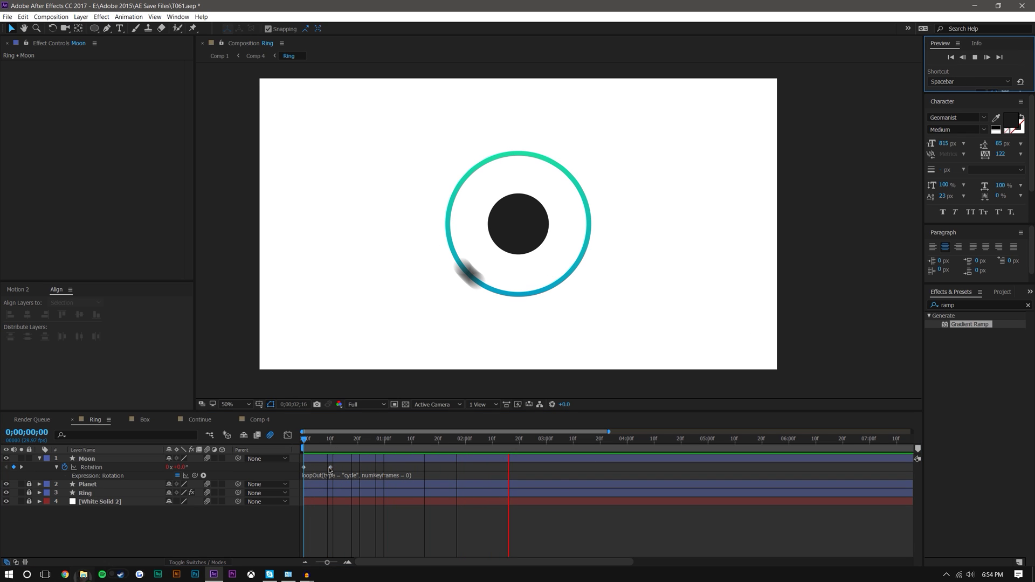
drag(330, 467, 392, 467)
key(space)
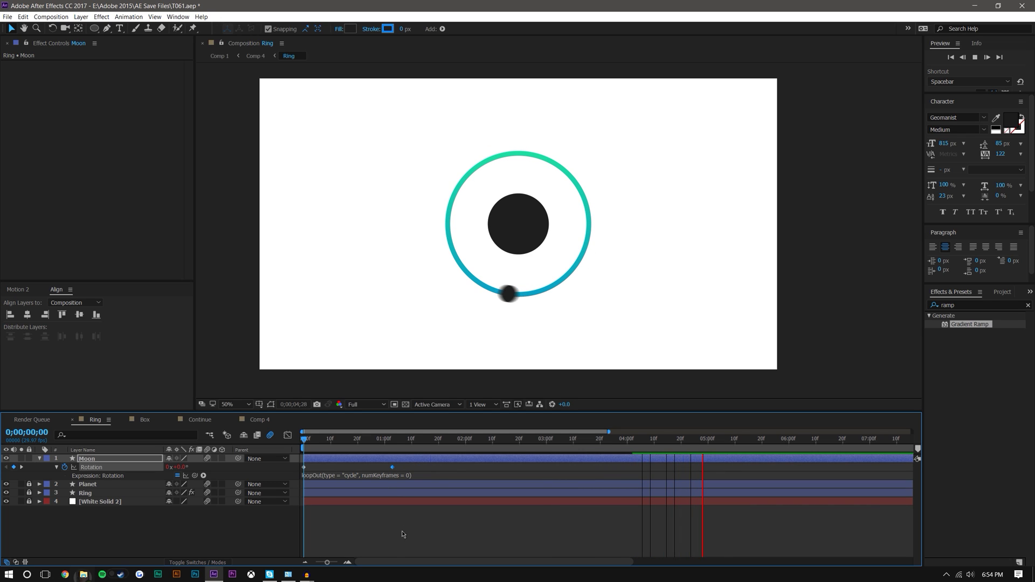
click(389, 451)
click(435, 522)
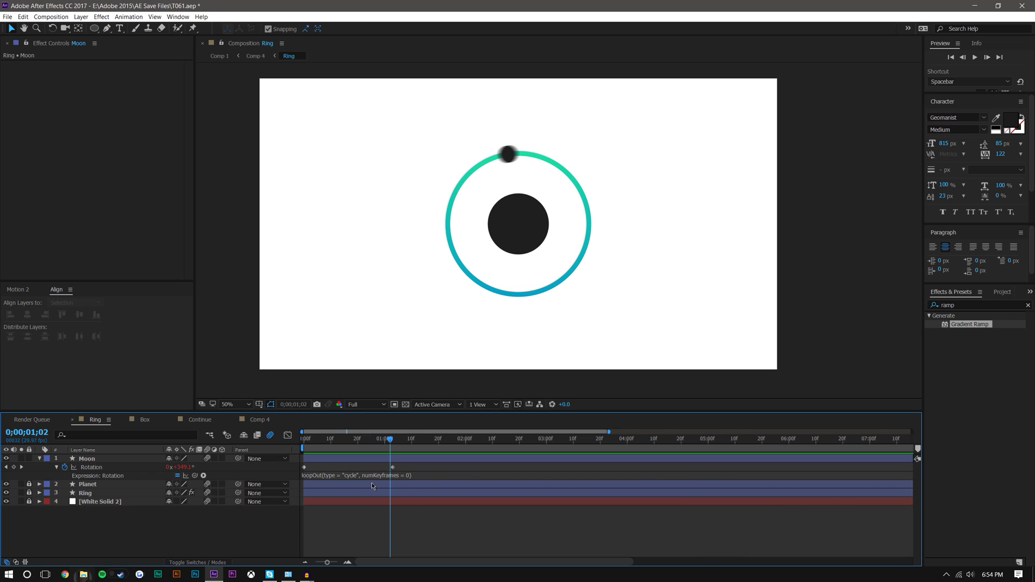
click(356, 475)
Change the Rotation loopOut type from "cycle" to "pingpong".
click(361, 474)
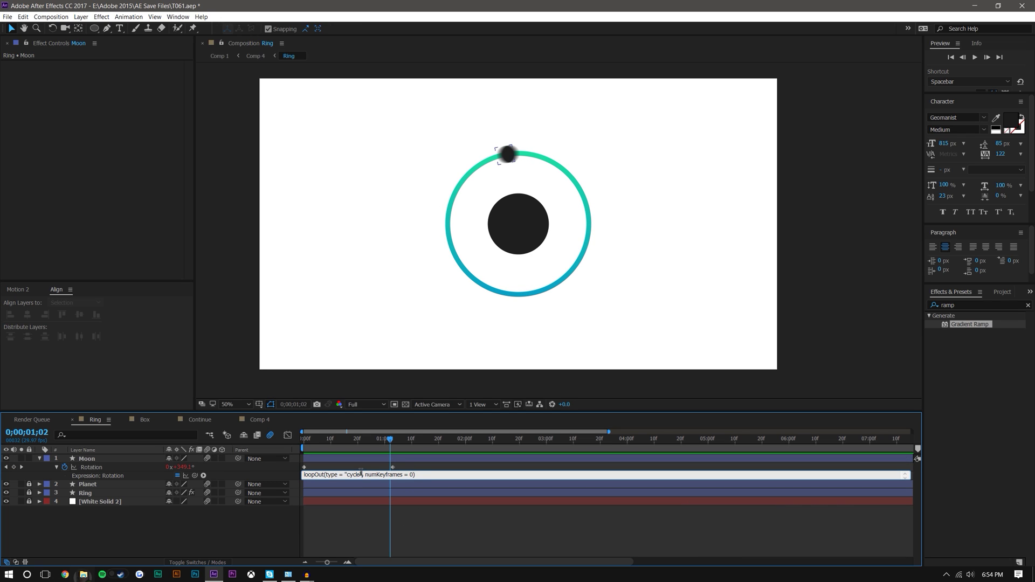
double_click(356, 475)
text(pingpong)
click(482, 535)
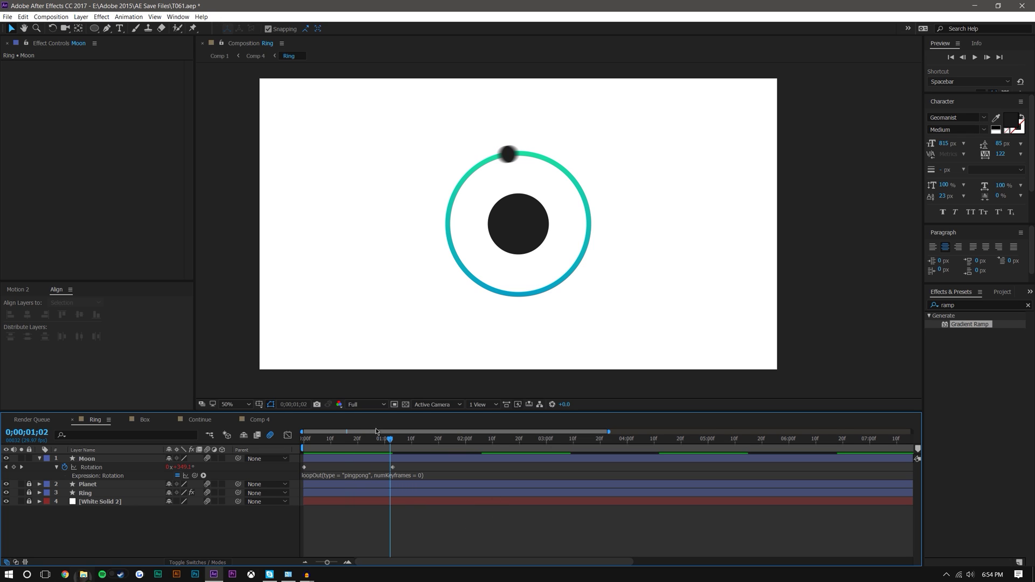
Move the second Rotation keyframe to around 2 s and ease both keyframes with Motion 2.
drag(377, 443, 294, 444)
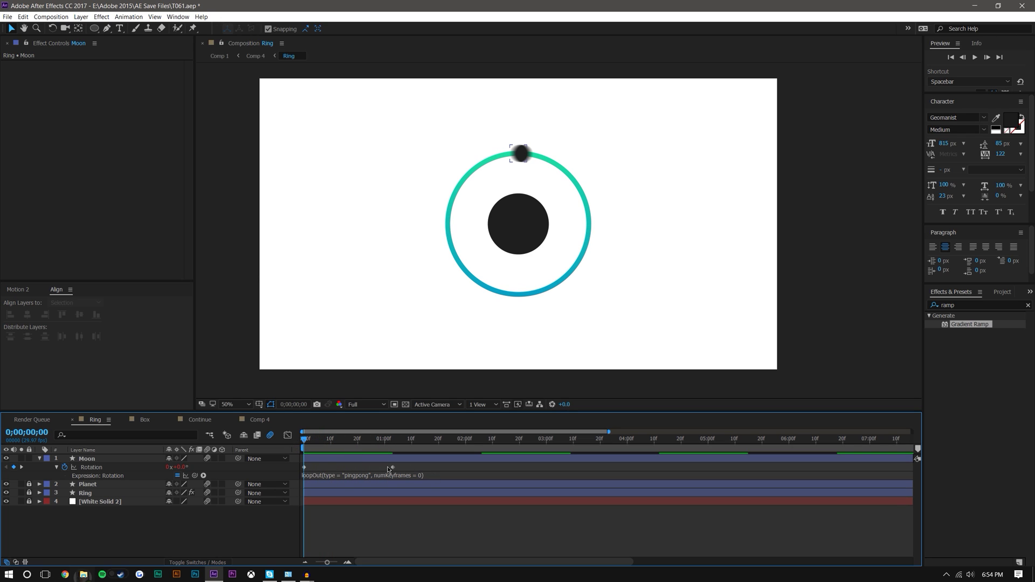
drag(393, 468, 547, 468)
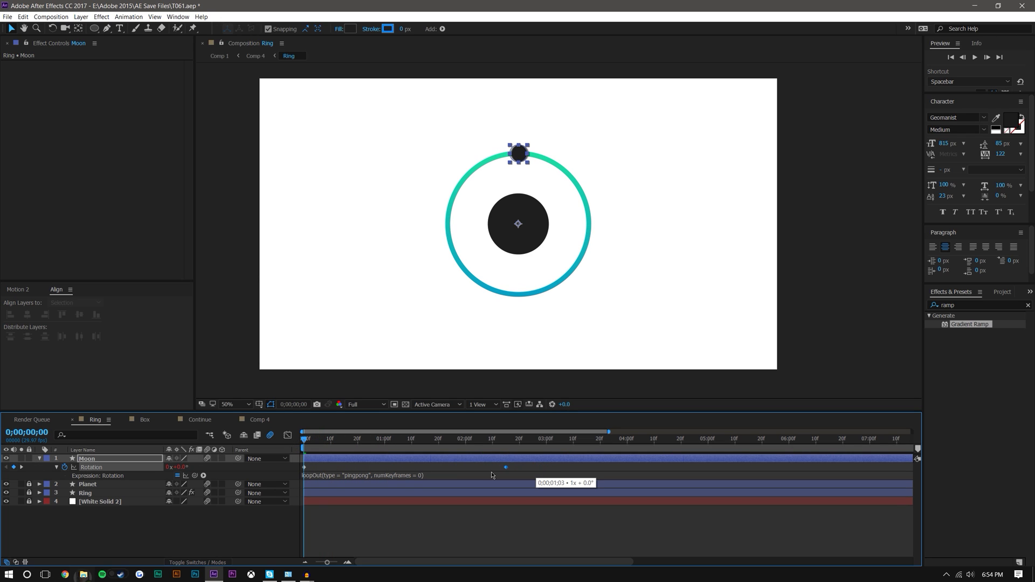
click(464, 466)
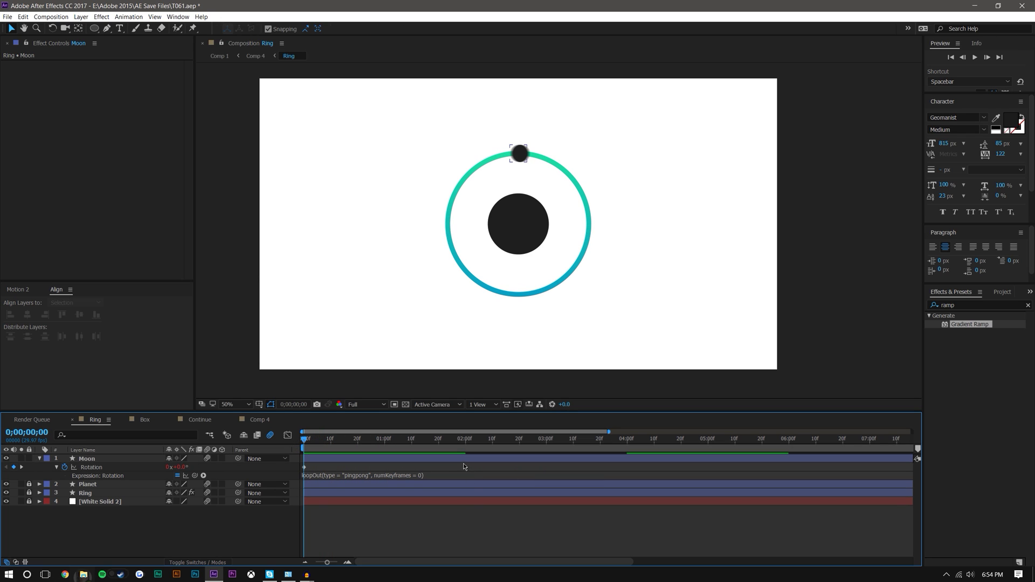
click(350, 468)
click(7, 290)
click(22, 335)
click(72, 322)
Expand the Motion 2 panel and play a preview of the eased pingpong orbit.
drag(72, 282, 68, 224)
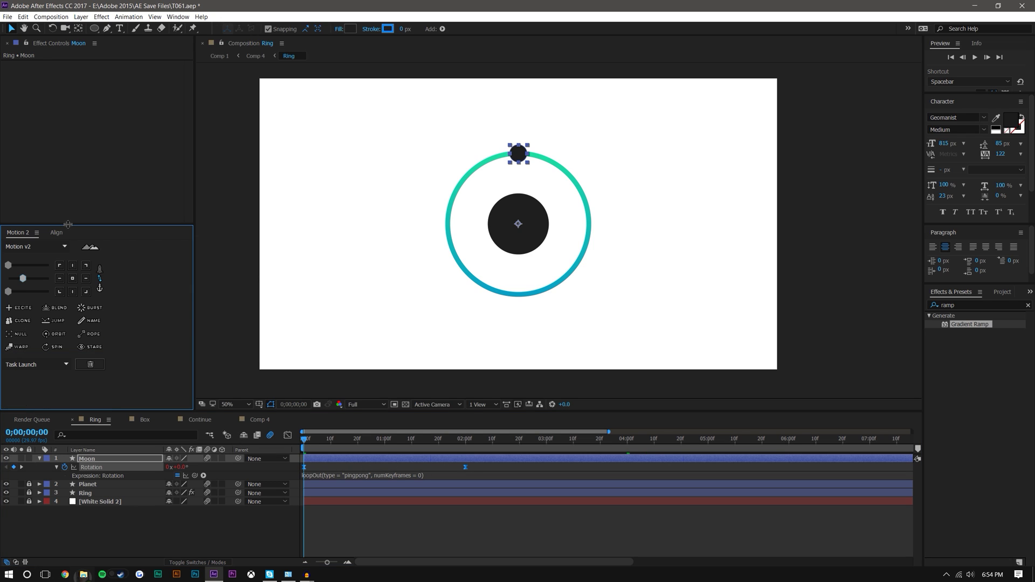
click(362, 529)
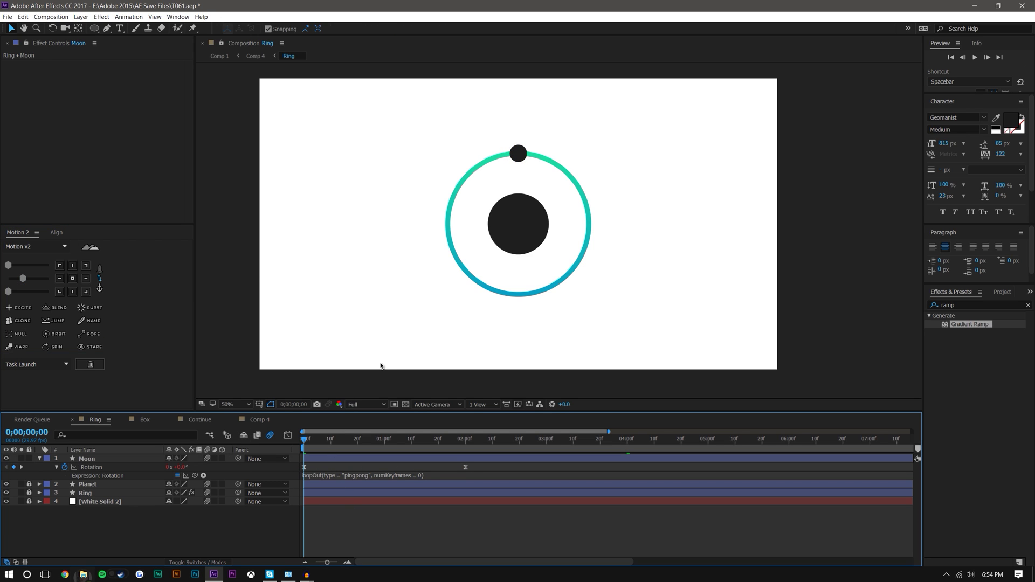
click(974, 57)
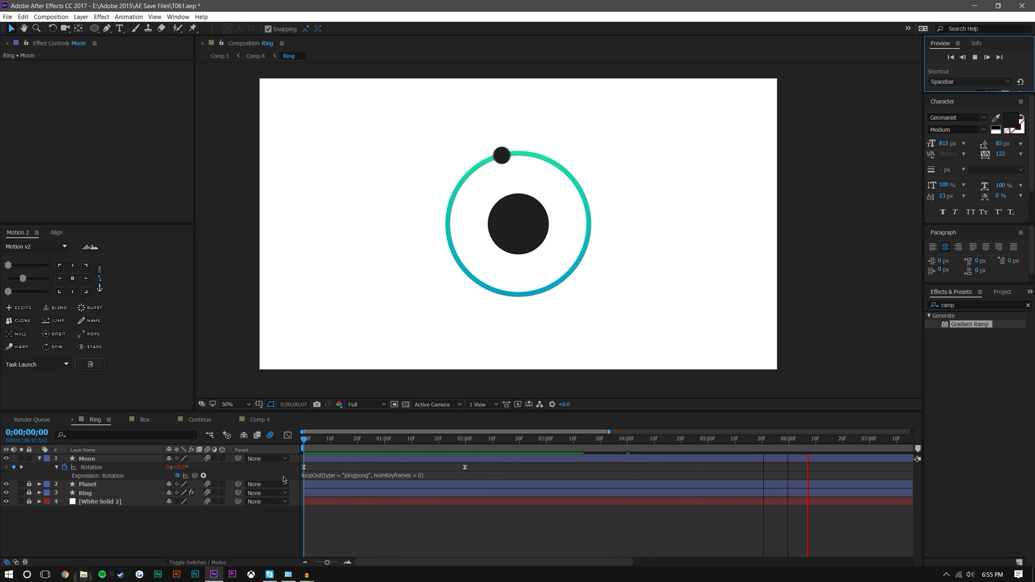
Inspect the Moon Rotation's speed curve in the Graph Editor, then open the Box composition.
click(287, 435)
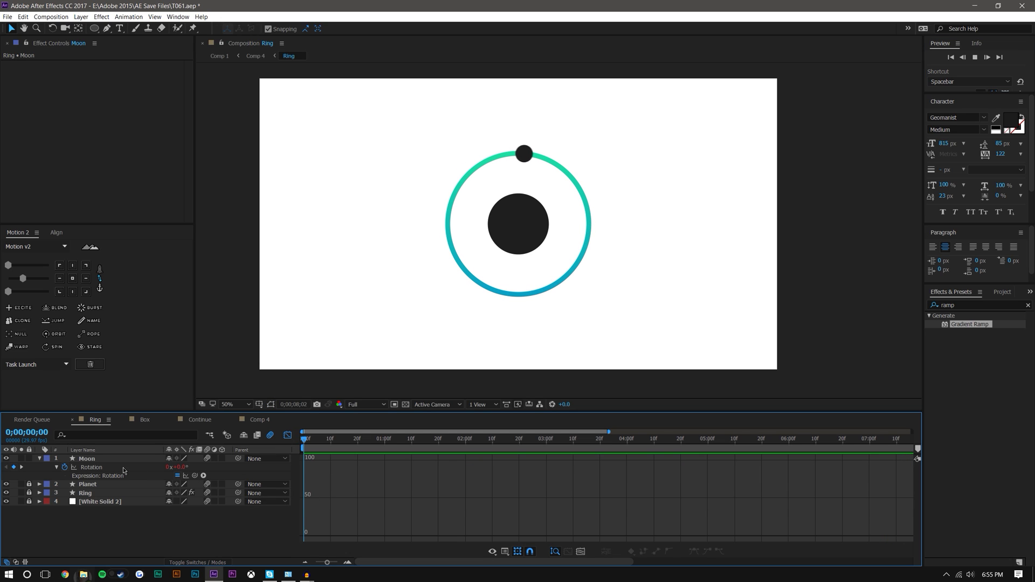
click(258, 467)
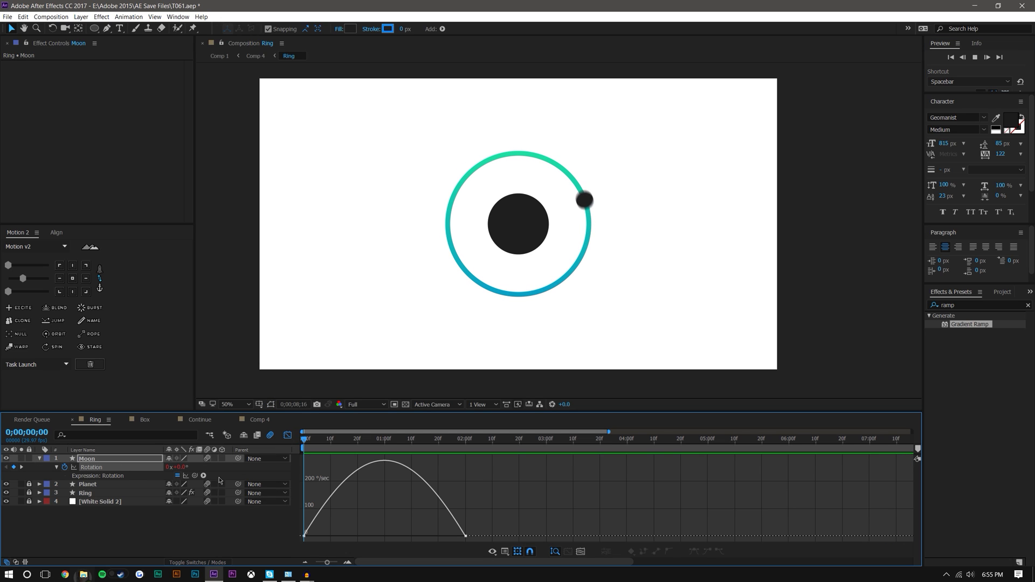
click(287, 435)
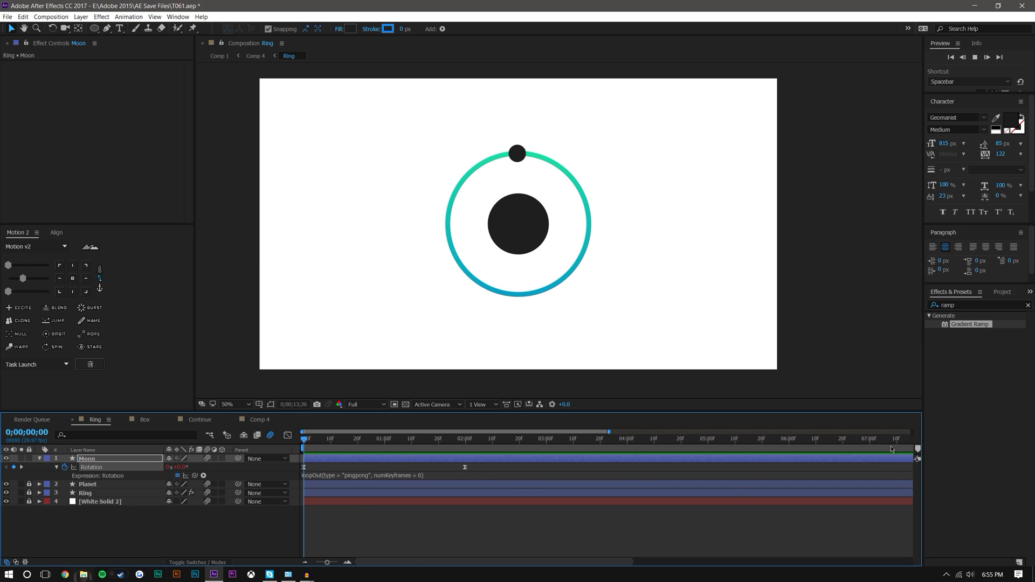
mouse_move(306, 574)
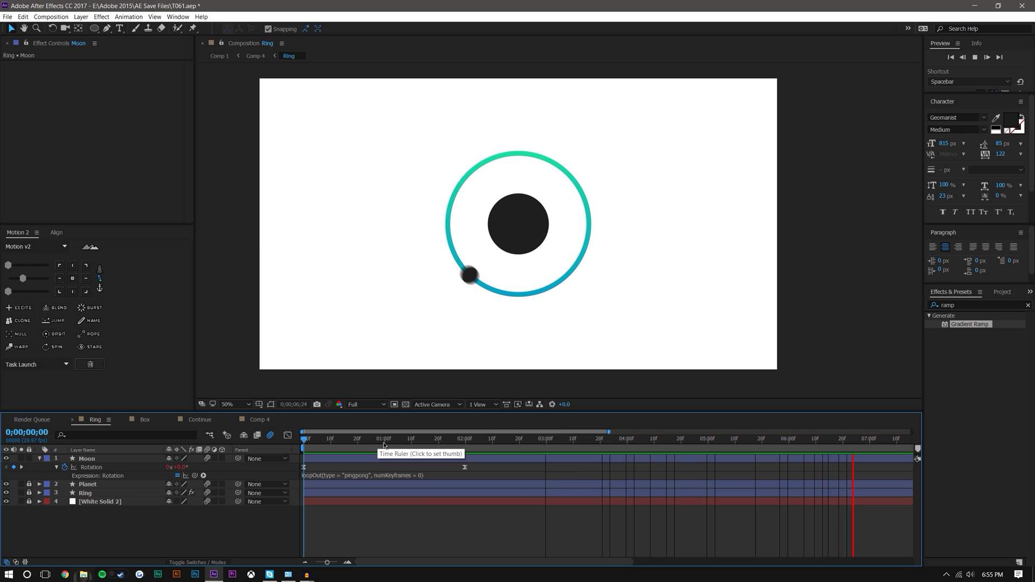
click(146, 420)
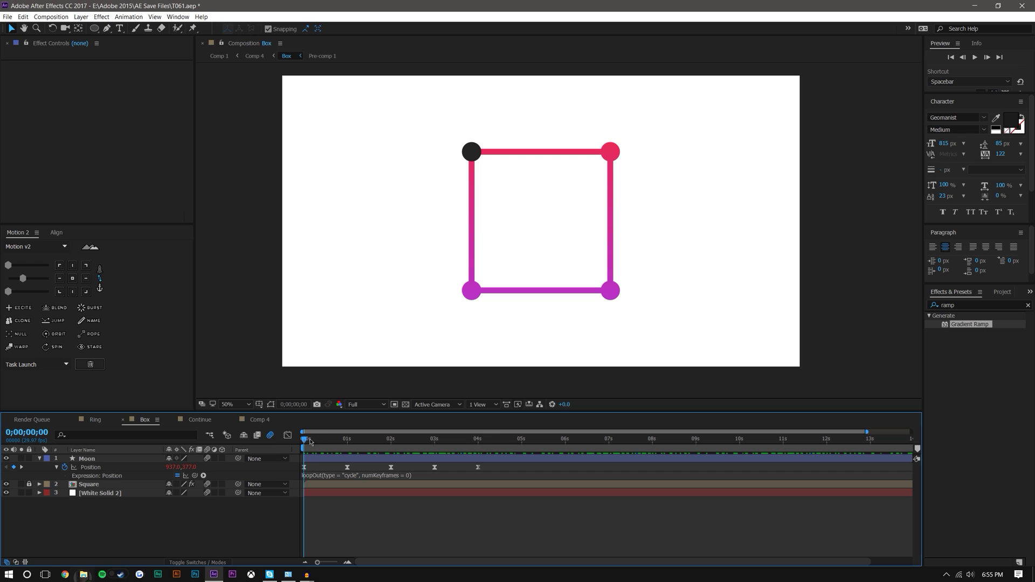
Select the Moon layer and scrub the dot around the square's corners, checking 4;03 and 2;20.
click(305, 469)
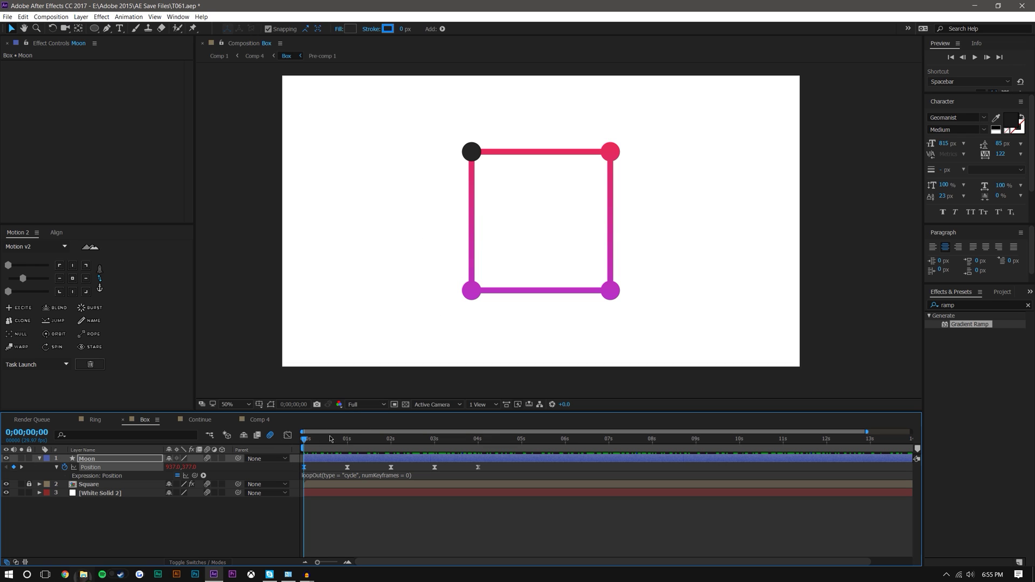
drag(332, 439, 482, 434)
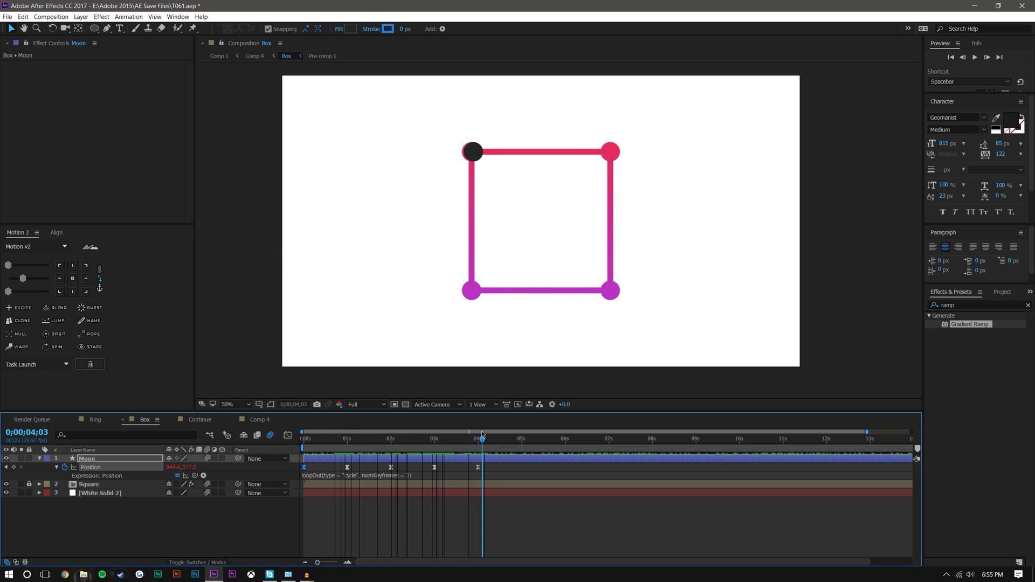
click(531, 512)
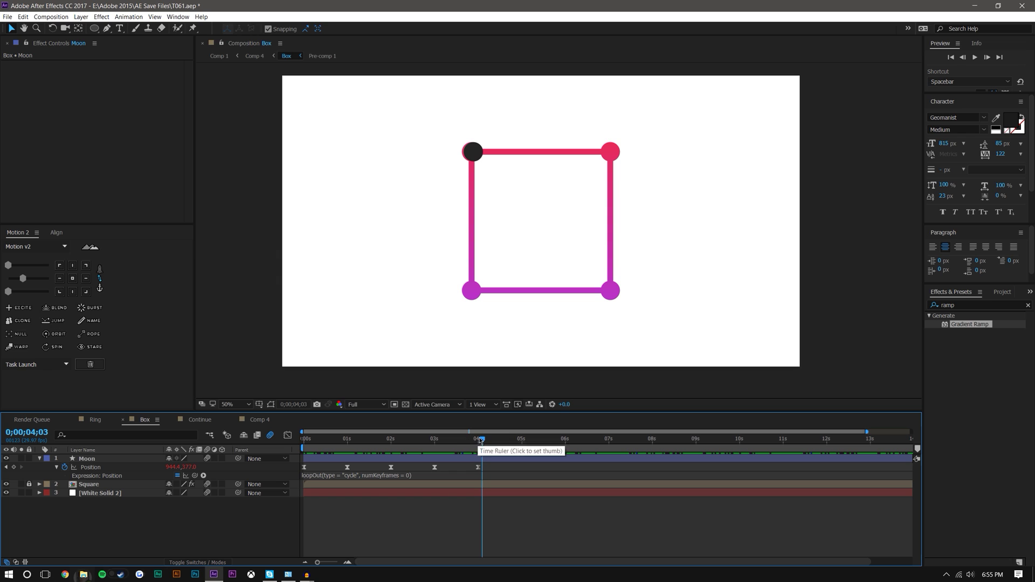
drag(479, 440, 538, 437)
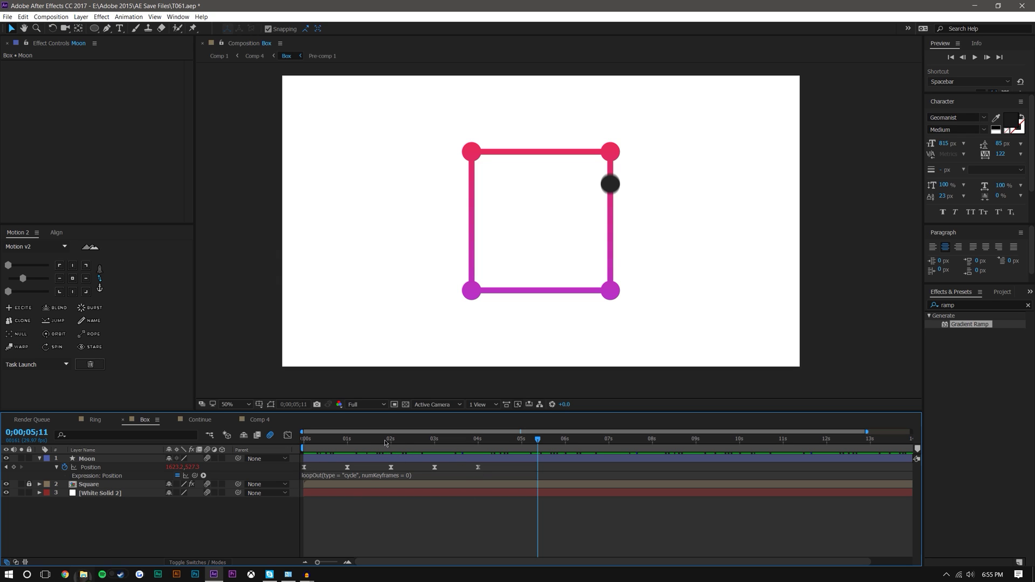
drag(385, 441, 420, 440)
Delete the Position keyframe near 4 s, then scrub and preview the dot's square loop.
click(477, 467)
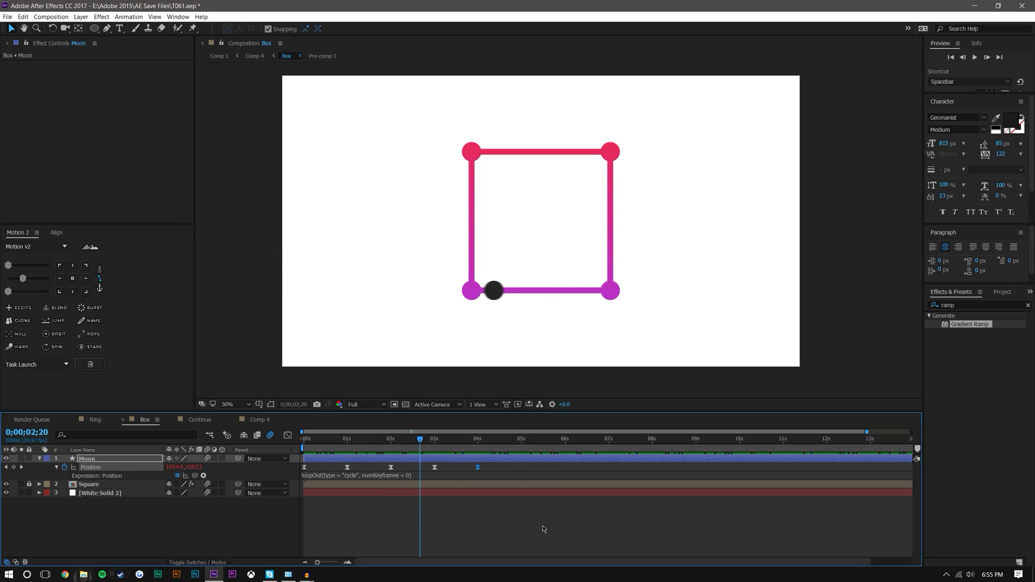
key(Delete)
click(509, 509)
drag(339, 443, 507, 428)
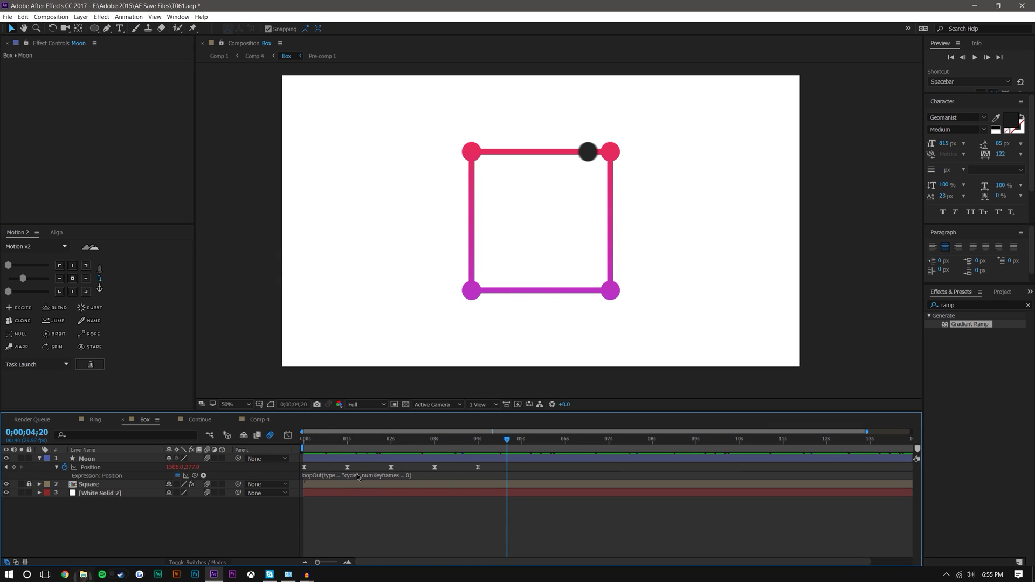
key(space)
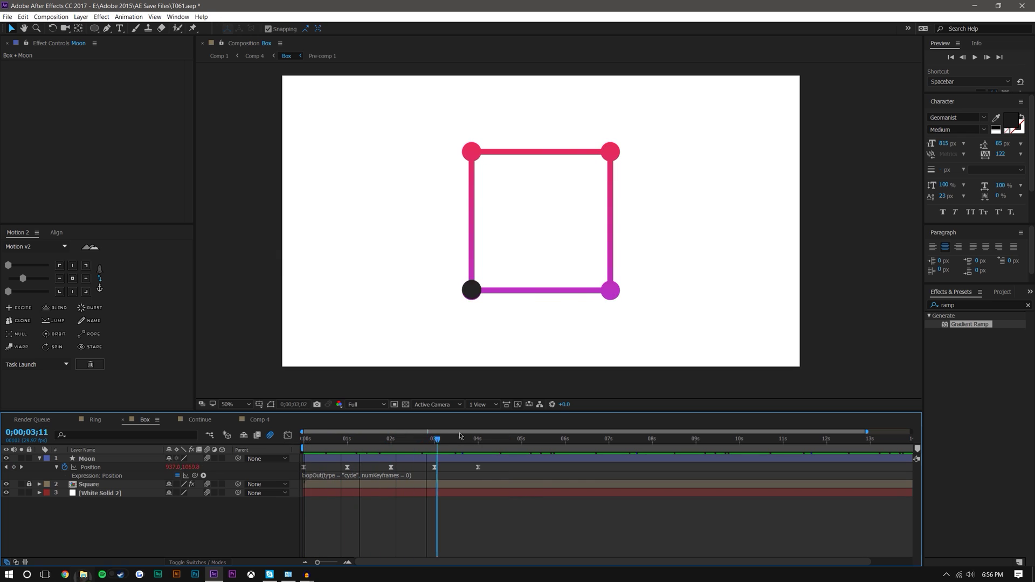
click(357, 474)
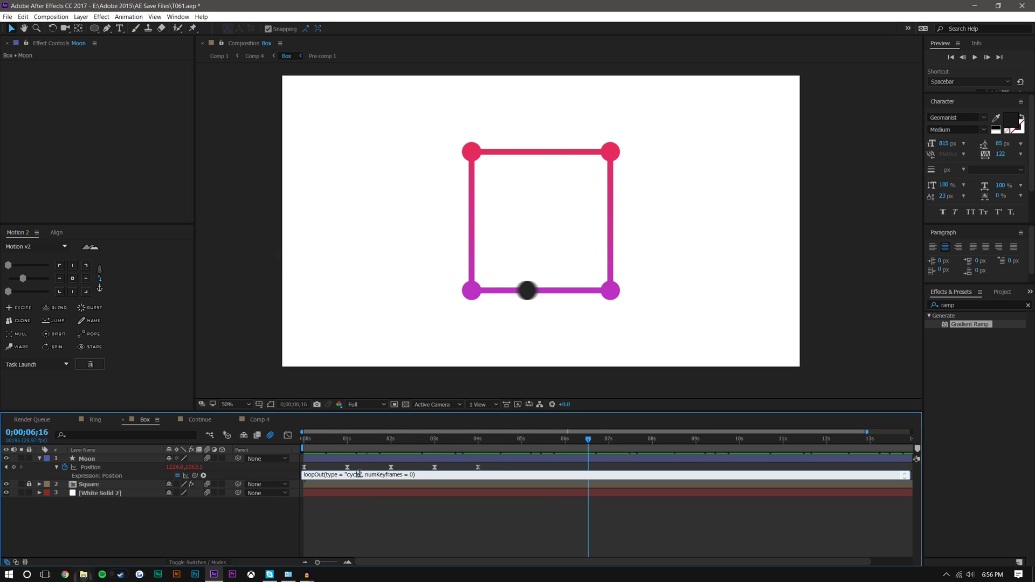
double_click(359, 475)
text(pingpong)
click(415, 517)
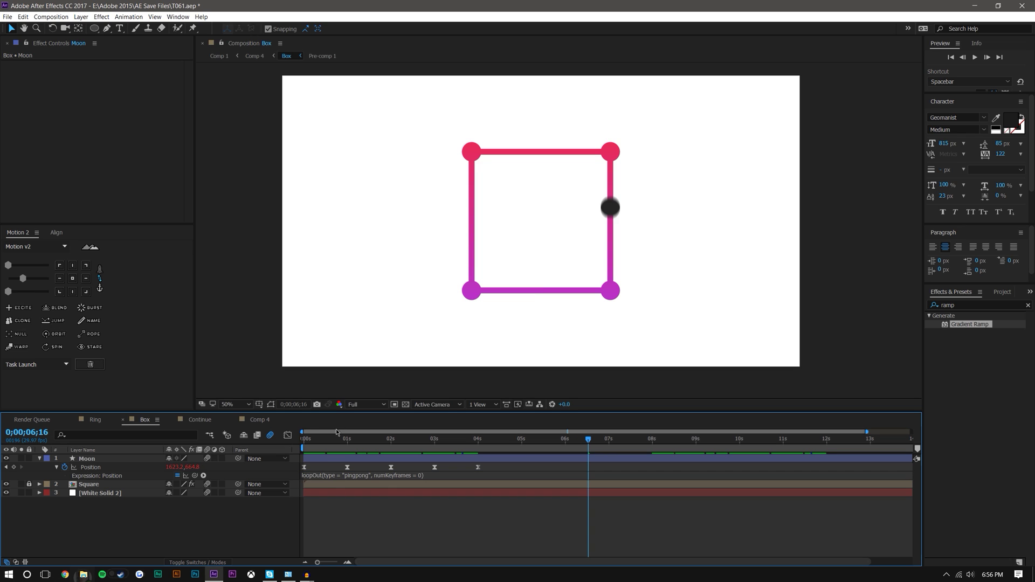
key(space)
drag(326, 443, 420, 447)
click(372, 475)
drag(371, 474, 349, 476)
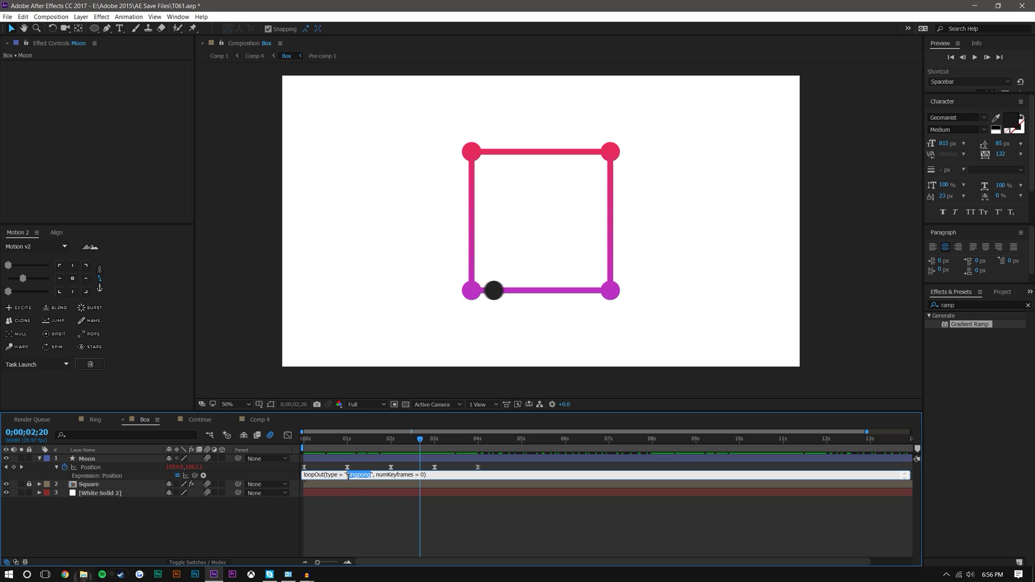
text(cycle)
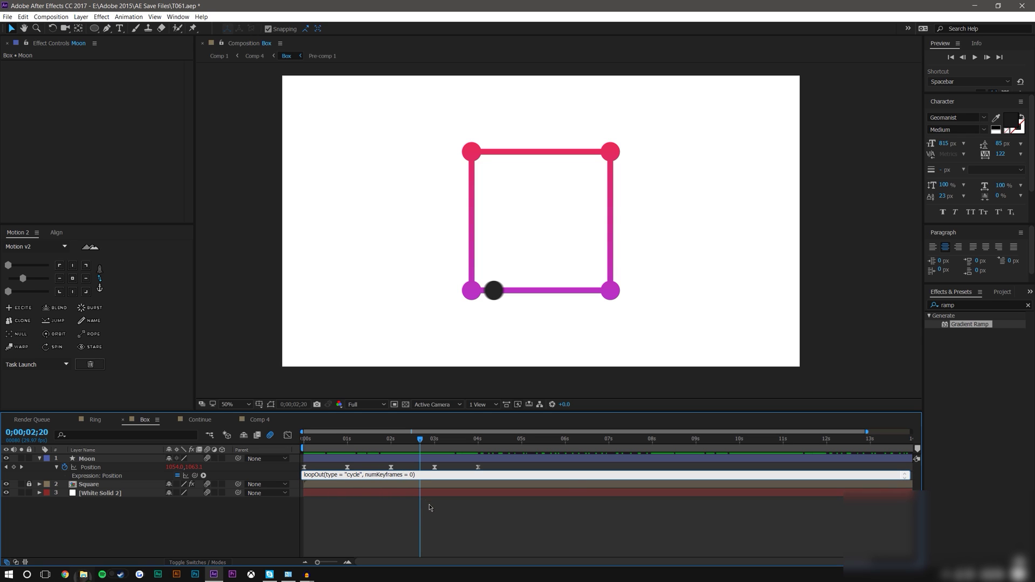
click(431, 508)
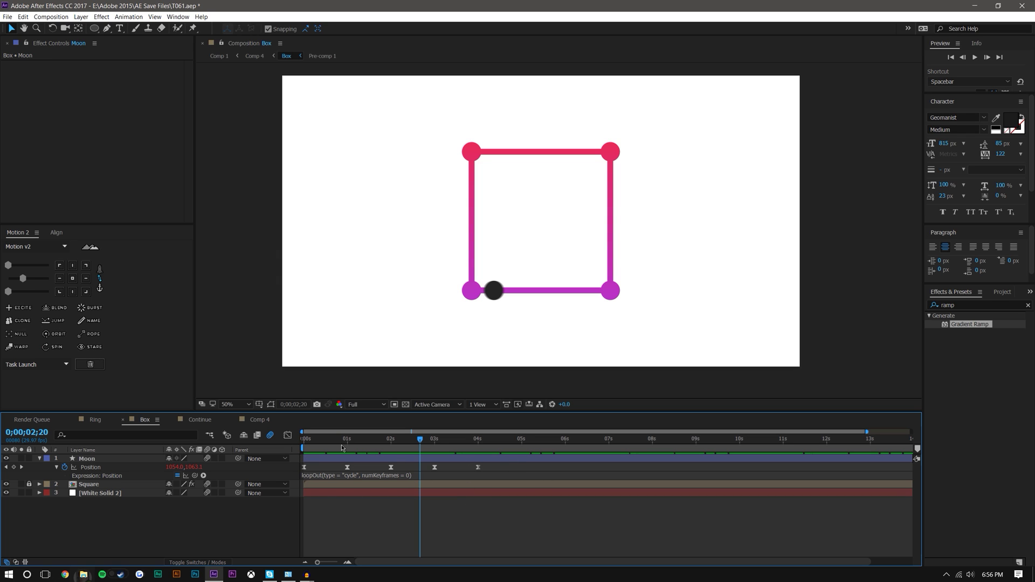
Set numKeyframes = 1 in the Position loopOut expression and scrub to confirm only the last segment repeats.
drag(347, 444, 400, 444)
click(411, 474)
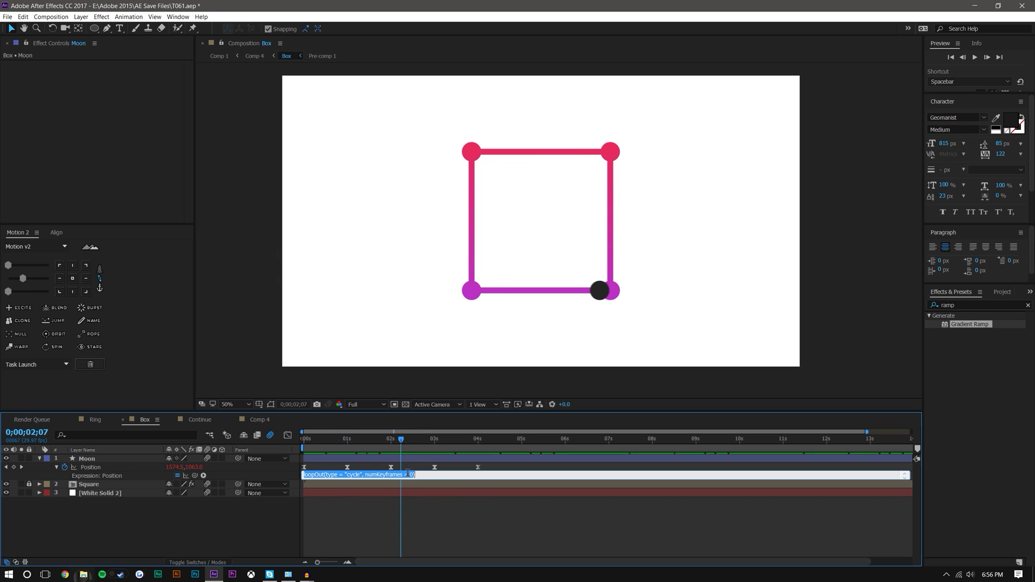
text(1)
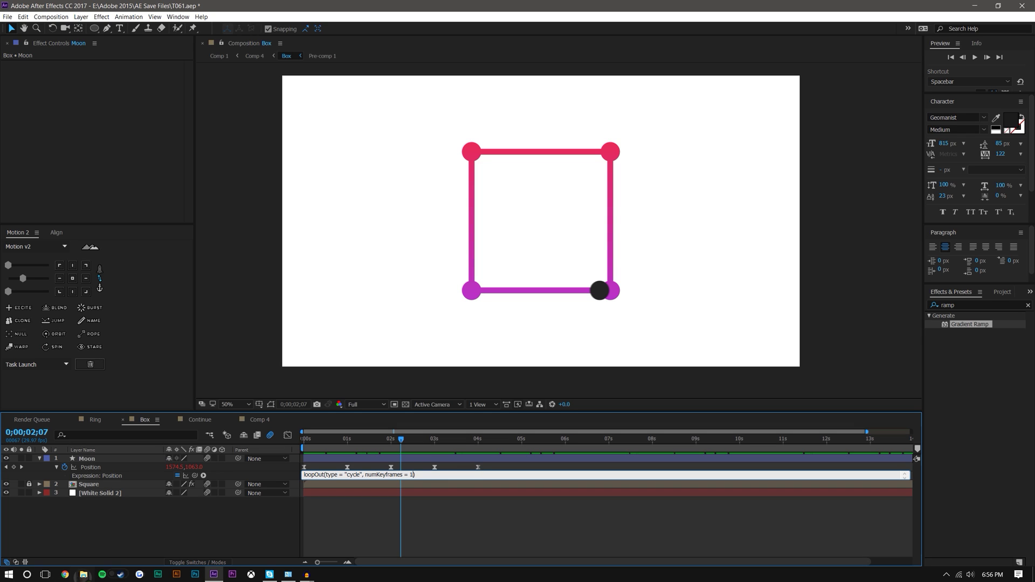
click(495, 496)
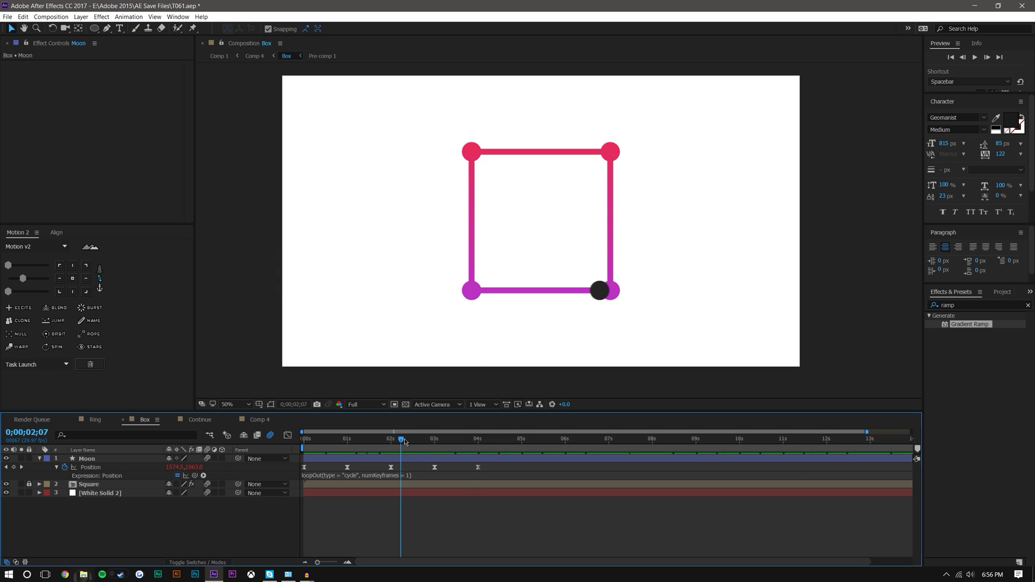
drag(406, 441, 546, 439)
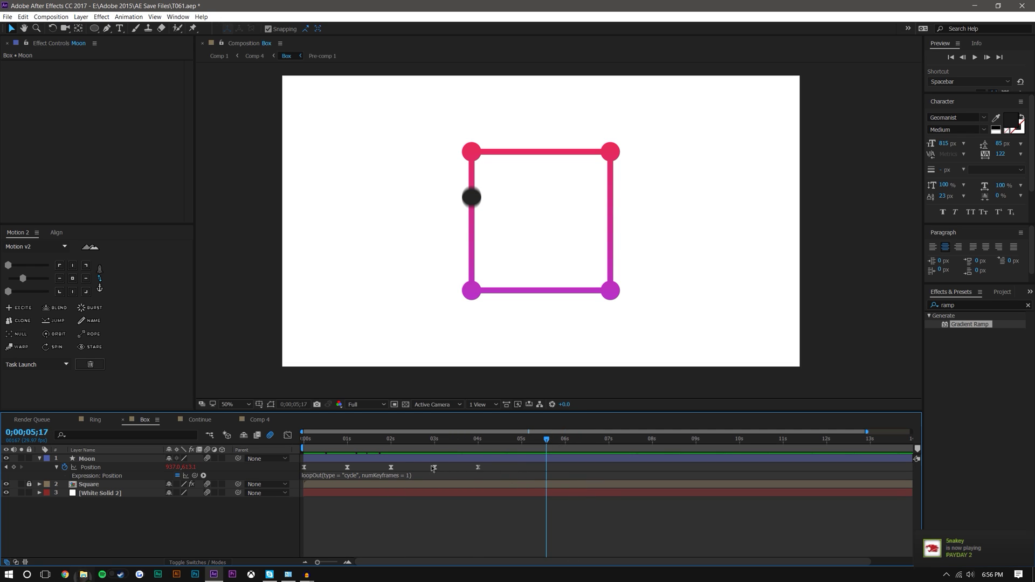
drag(432, 443, 527, 429)
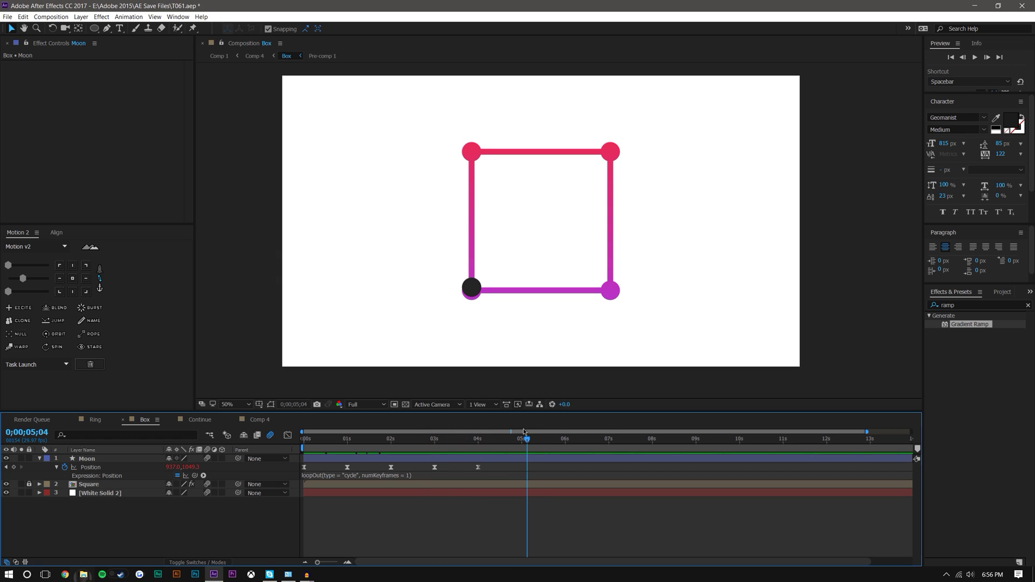
click(360, 476)
drag(361, 475, 351, 475)
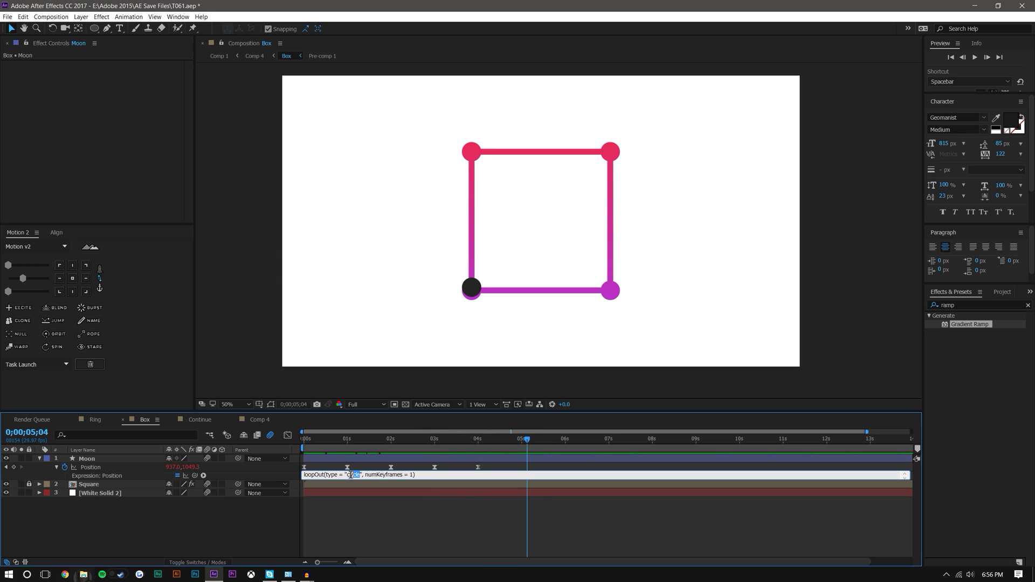
text(pingpong)
click(477, 543)
drag(311, 438, 760, 426)
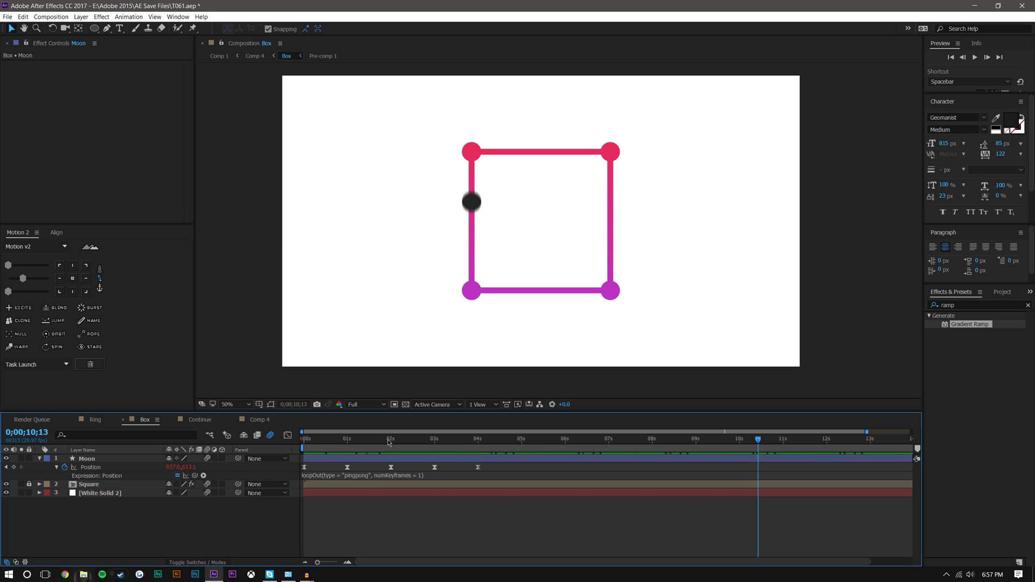
click(479, 439)
drag(481, 439, 522, 439)
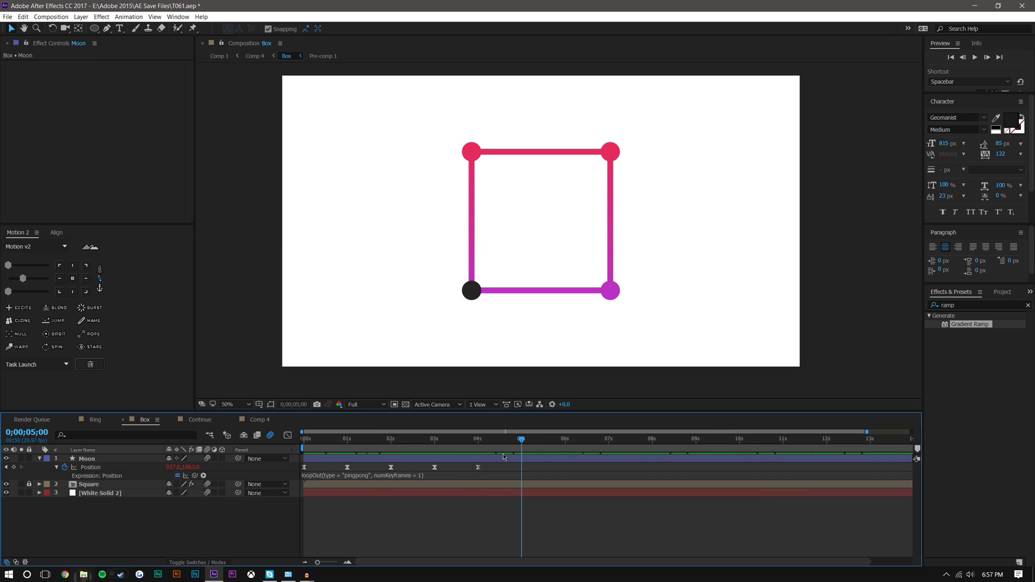
drag(521, 443, 498, 474)
Set the moon's loopOut numKeyframes to 2, lock White Solid 2, and play through the loop.
click(418, 476)
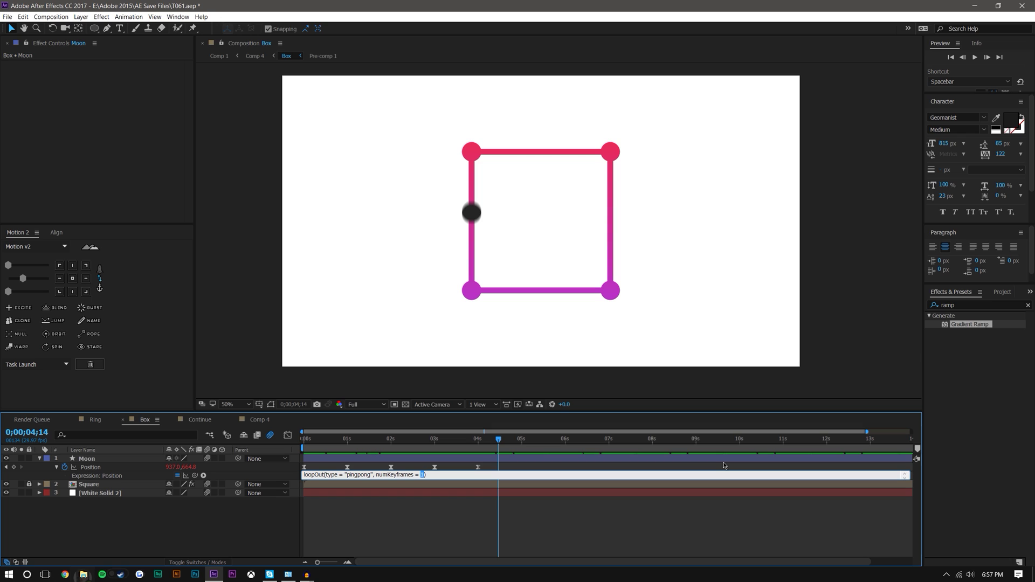
click(545, 539)
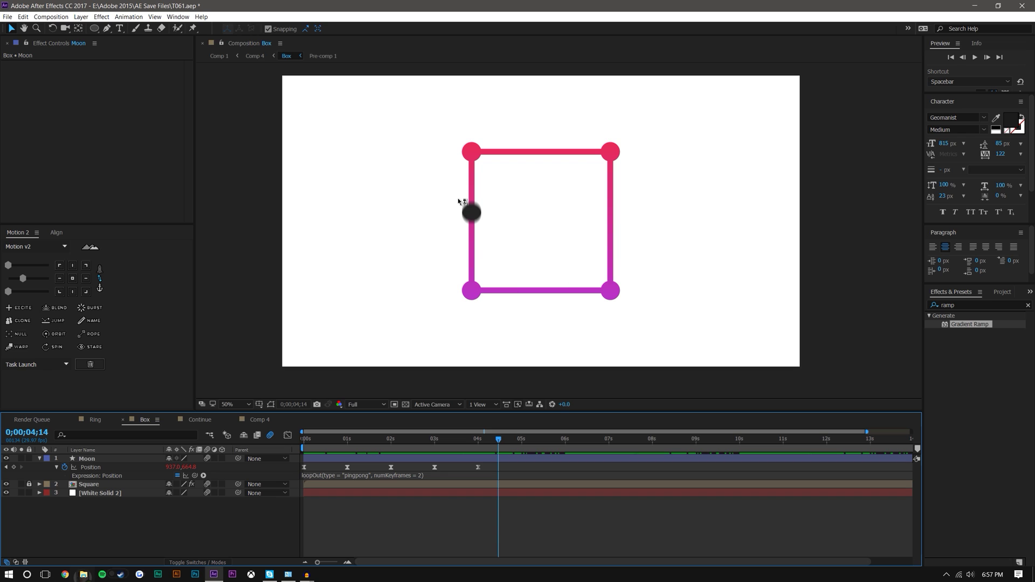
drag(462, 208, 550, 241)
key(ctrl+z)
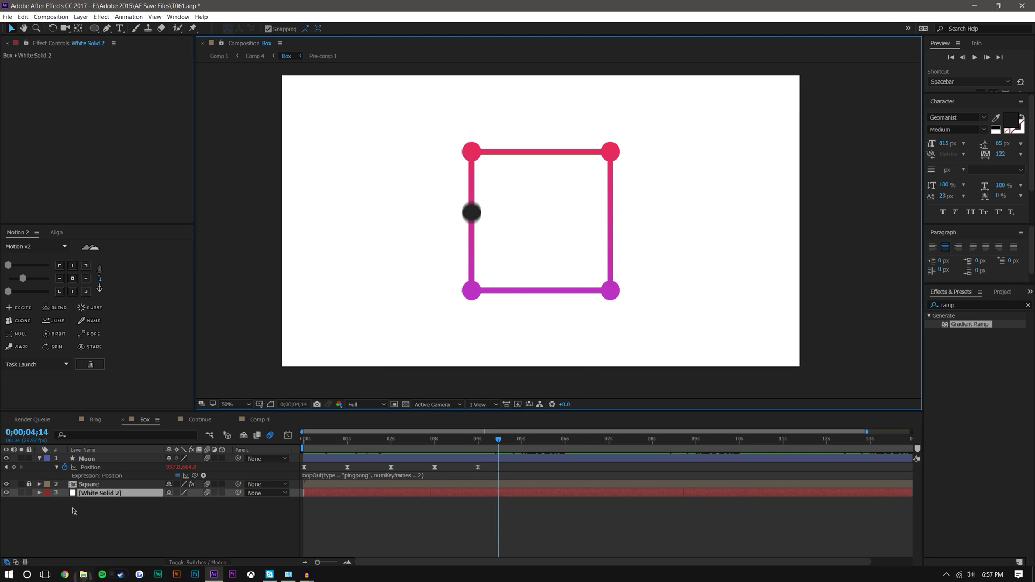
click(29, 493)
drag(442, 441, 550, 441)
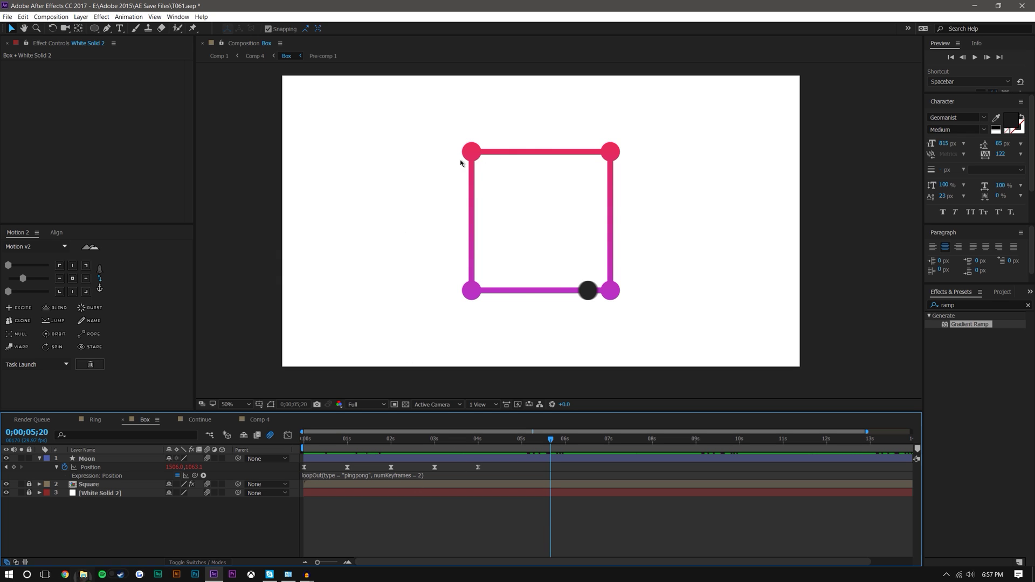
In the Continue composition, move the black ball (Shape Layer 2) off the frame's left edge.
click(198, 420)
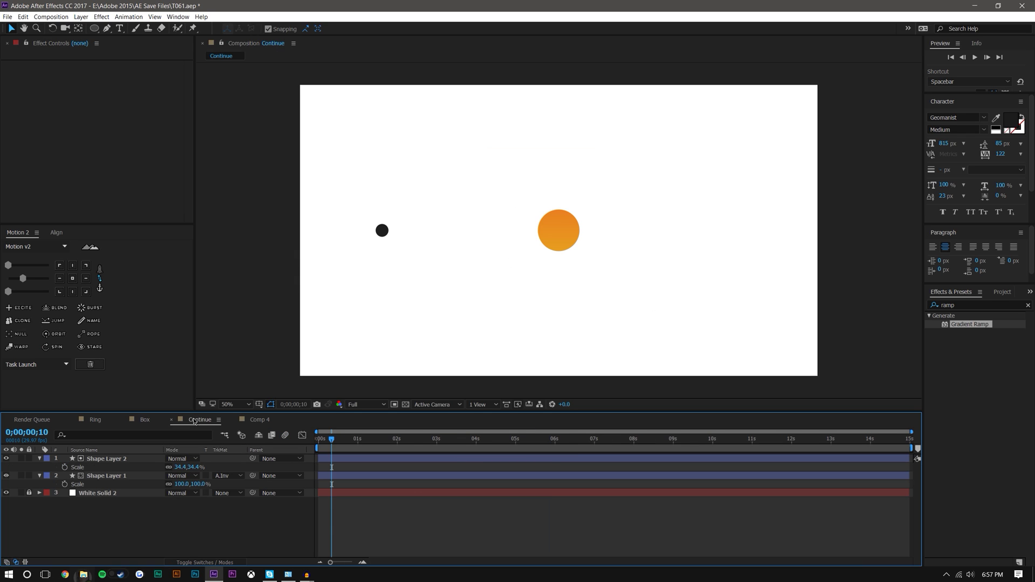
click(382, 229)
drag(382, 231, 279, 231)
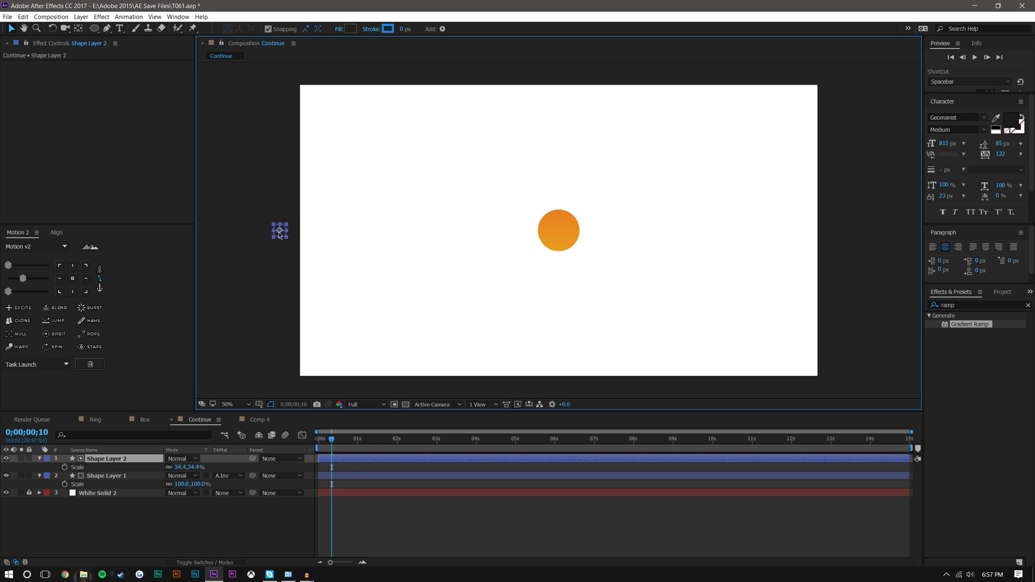
Keyframe the ball's Position from -100,720 to 690,720 at about 1;11, toward the orange circle.
key(p)
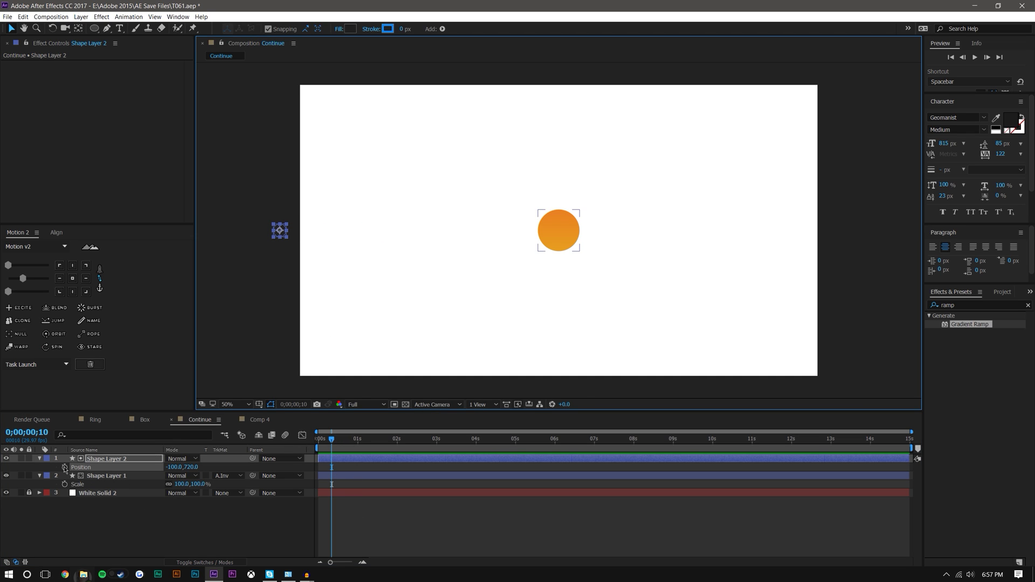
click(65, 467)
drag(332, 441, 373, 441)
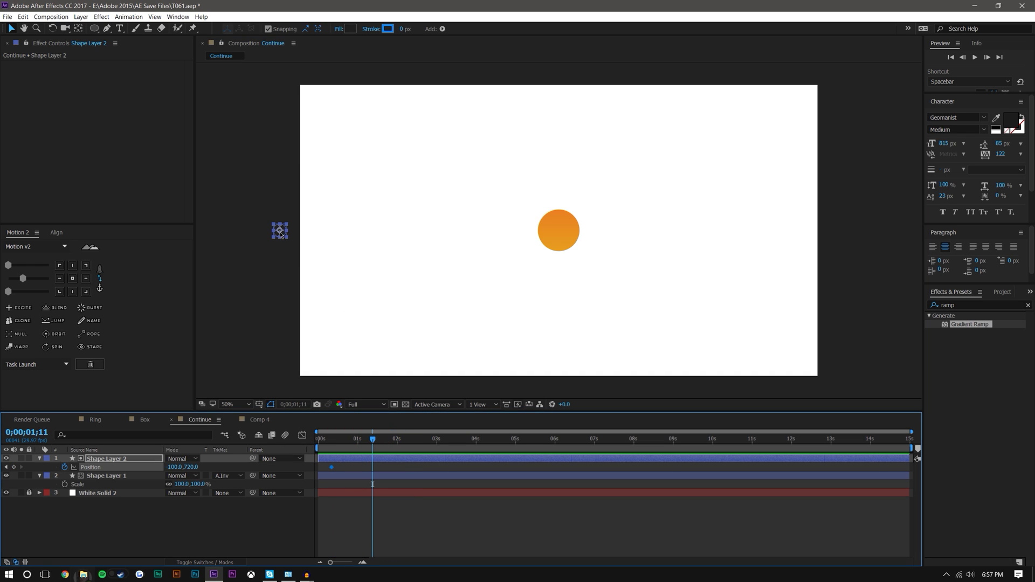
drag(281, 235, 448, 238)
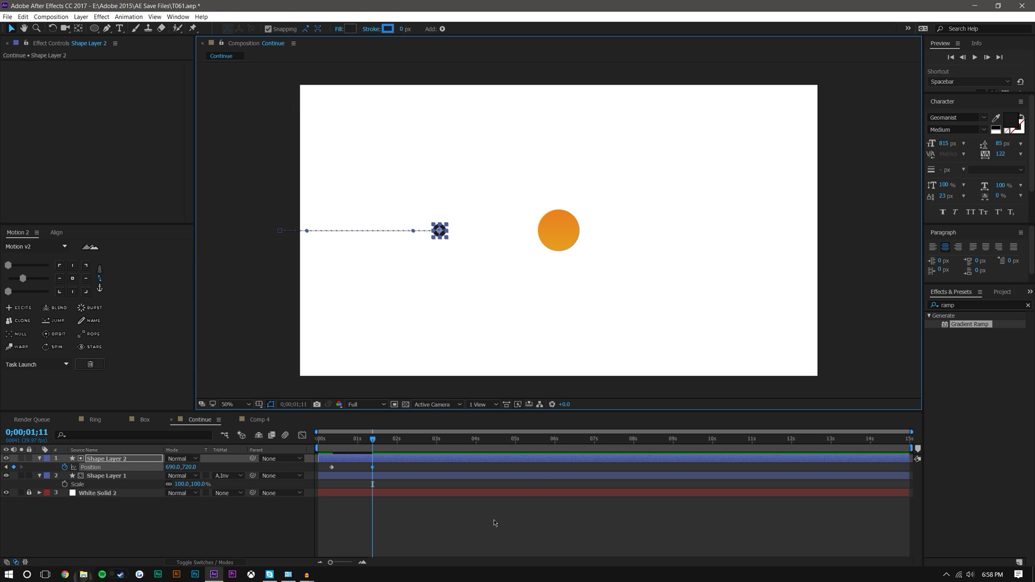
click(479, 504)
Keyframe the gradient circle's Scale from 100% at the start to 1542% at 4 seconds.
key(ctrl+z)
key(ctrl+z)
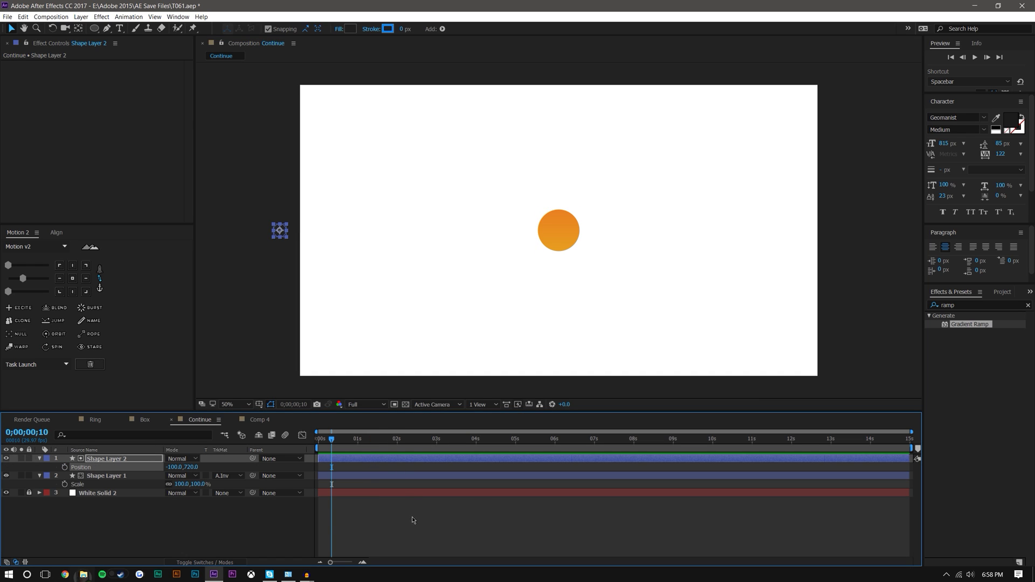
click(413, 518)
click(86, 476)
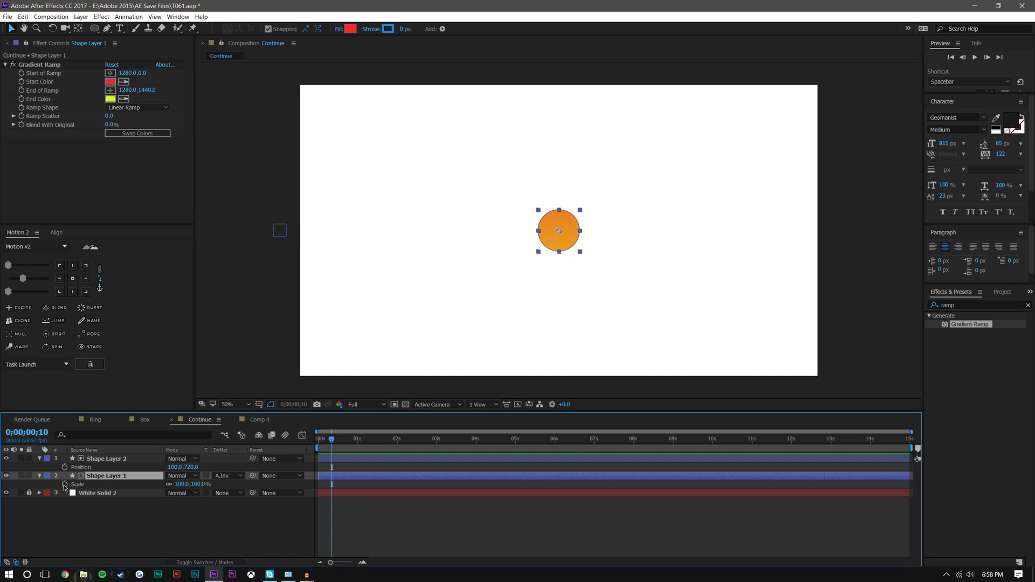
click(64, 484)
drag(341, 442, 476, 451)
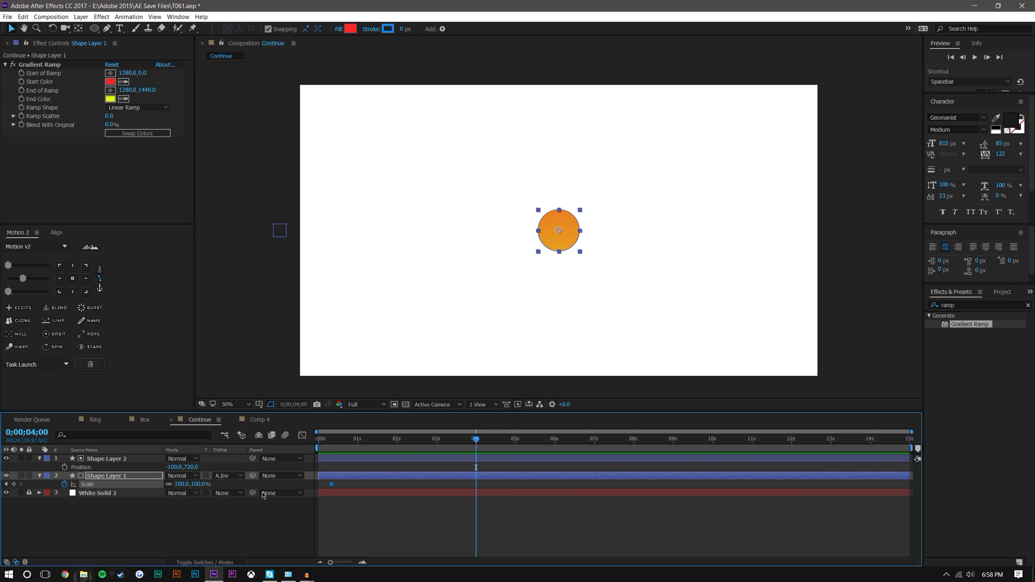
drag(200, 485, 340, 506)
key(j)
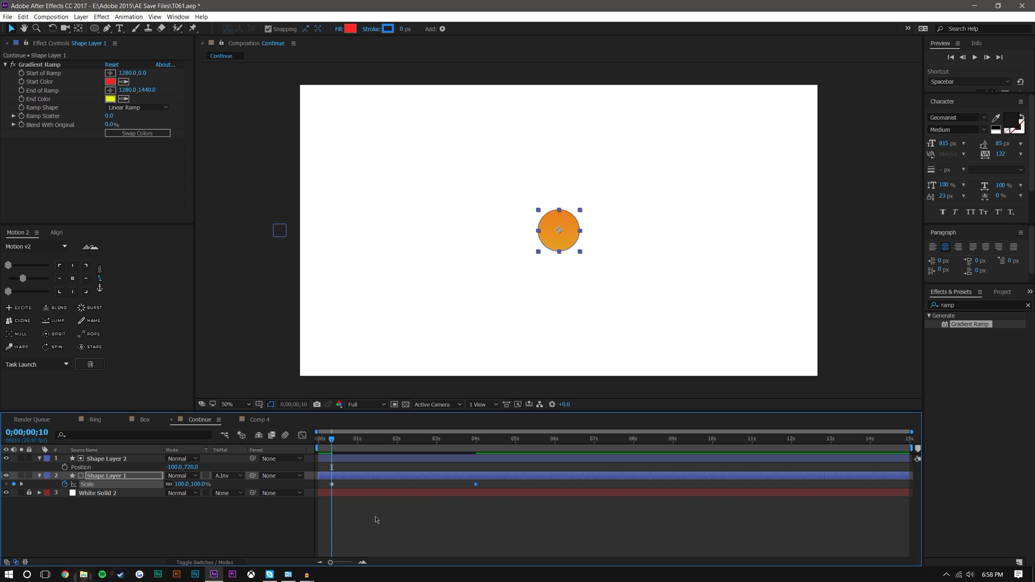
Keyframe the black ball moving right to touch the circle at 1;15.
click(106, 459)
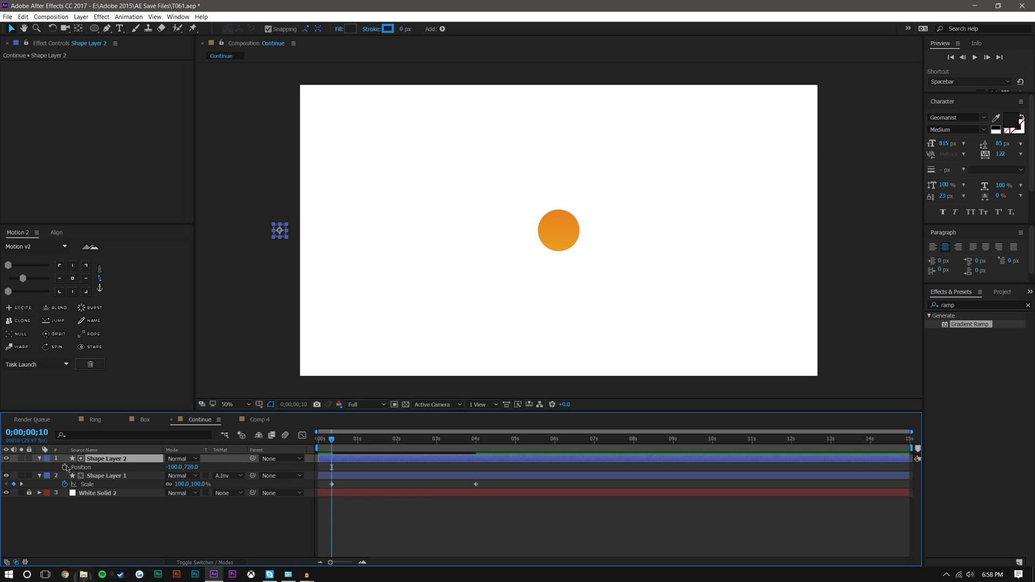
key(alt+shift+p)
drag(334, 441, 377, 440)
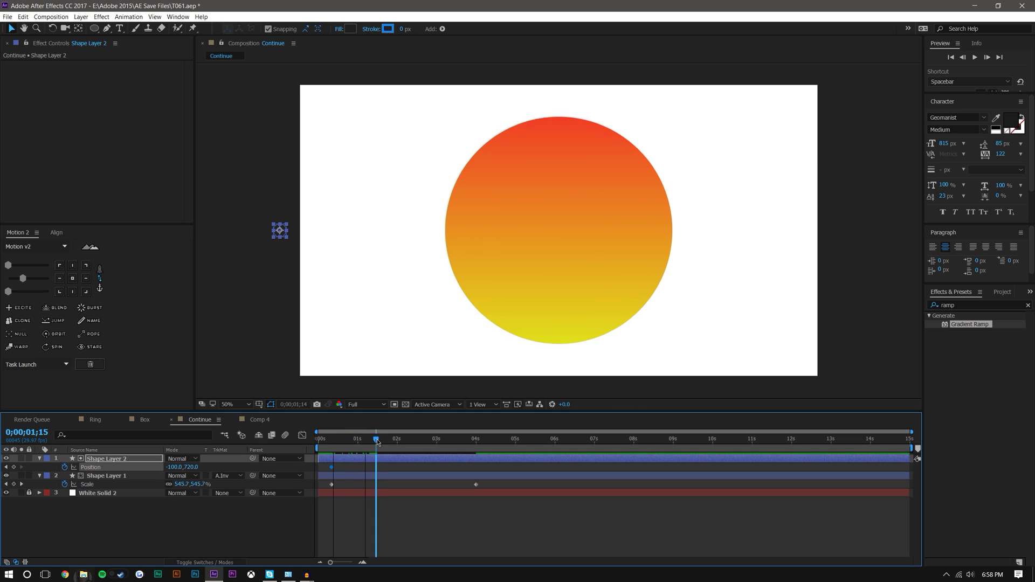
drag(280, 231, 435, 251)
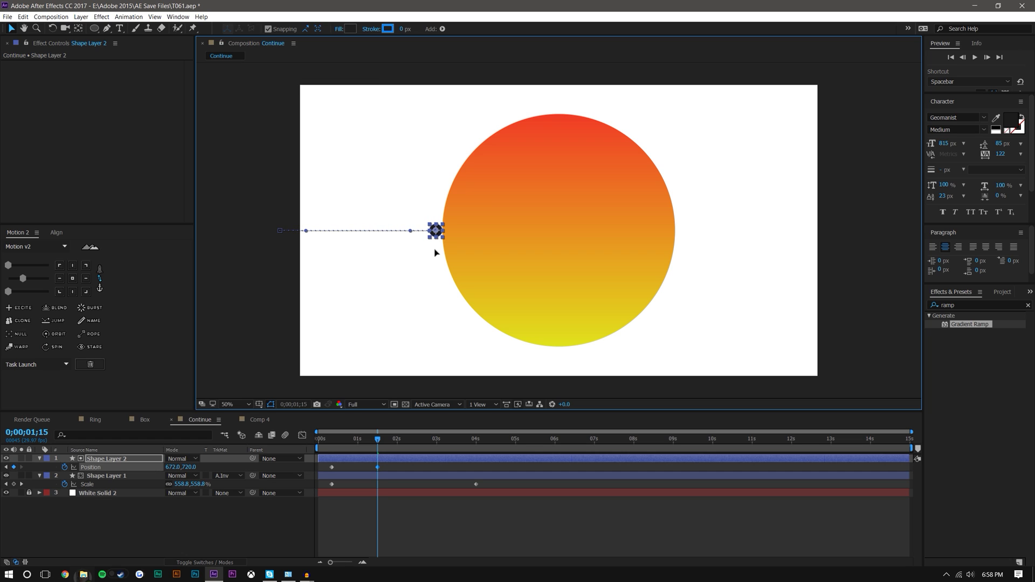
click(419, 530)
Send the ball back off the left edge at 2;18, then preview the animation.
drag(379, 442, 421, 440)
click(436, 232)
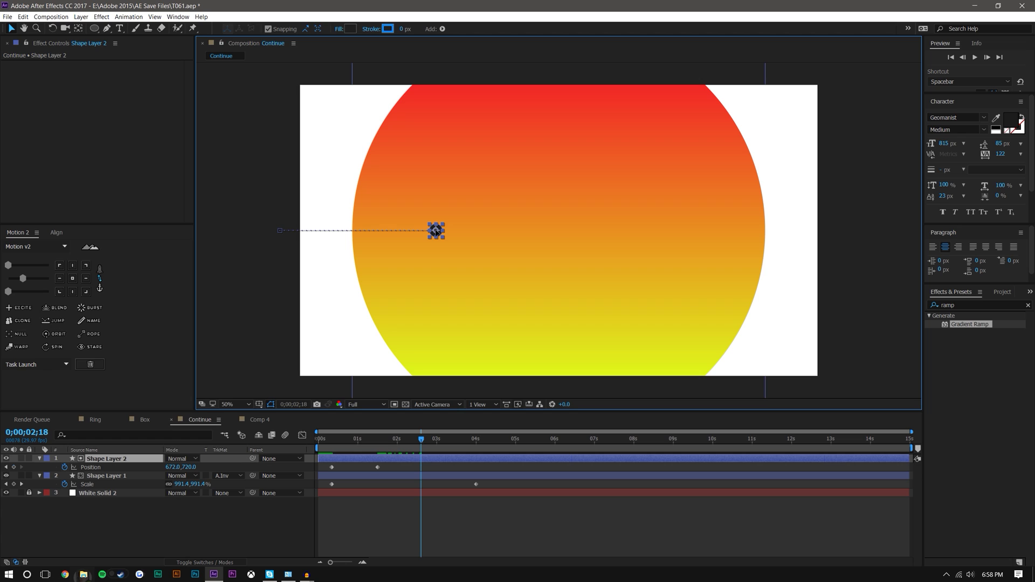
drag(435, 231, 235, 234)
click(512, 510)
mouse_move(333, 437)
mouse_down()
mouse_move(402, 438)
mouse_move(334, 438)
mouse_up()
key(space)
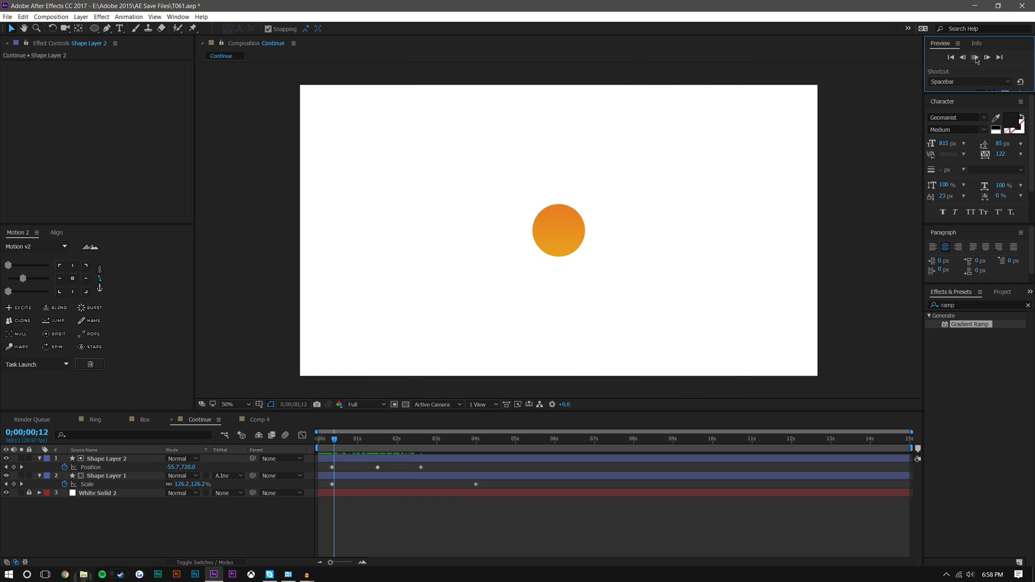
click(494, 487)
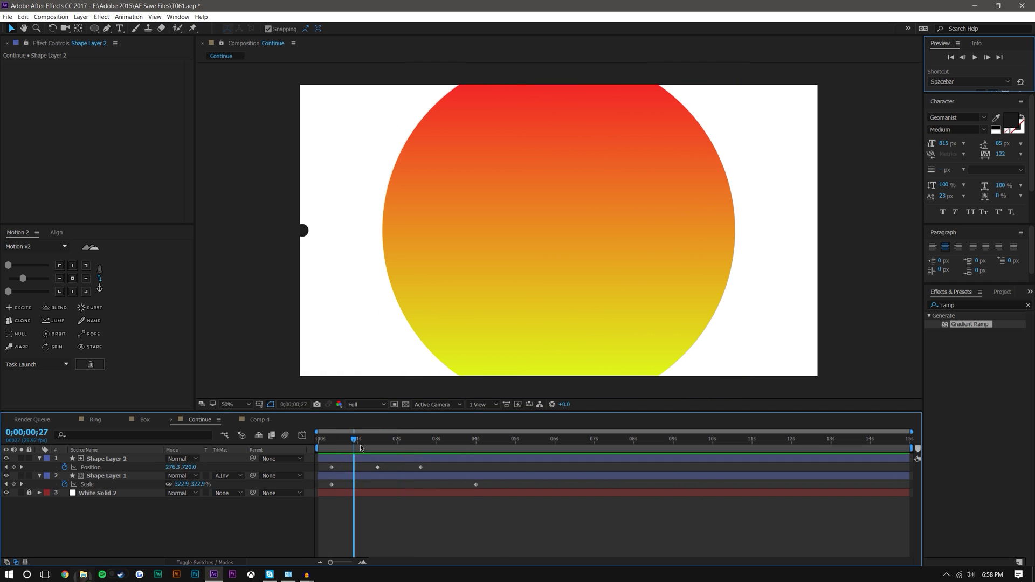
Move the circle's end Scale keyframe earlier, to about 3.4 seconds.
click(377, 467)
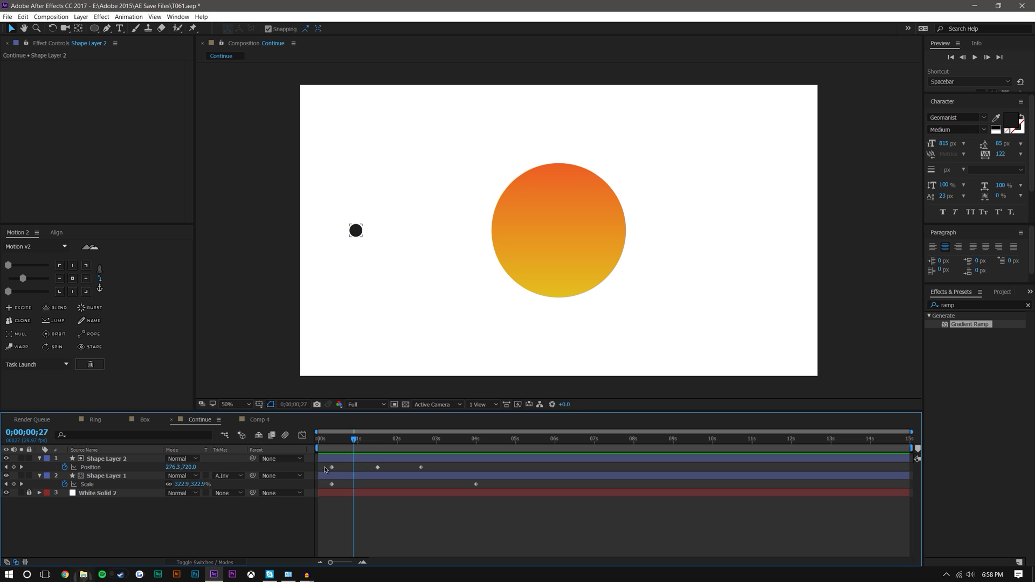
click(475, 484)
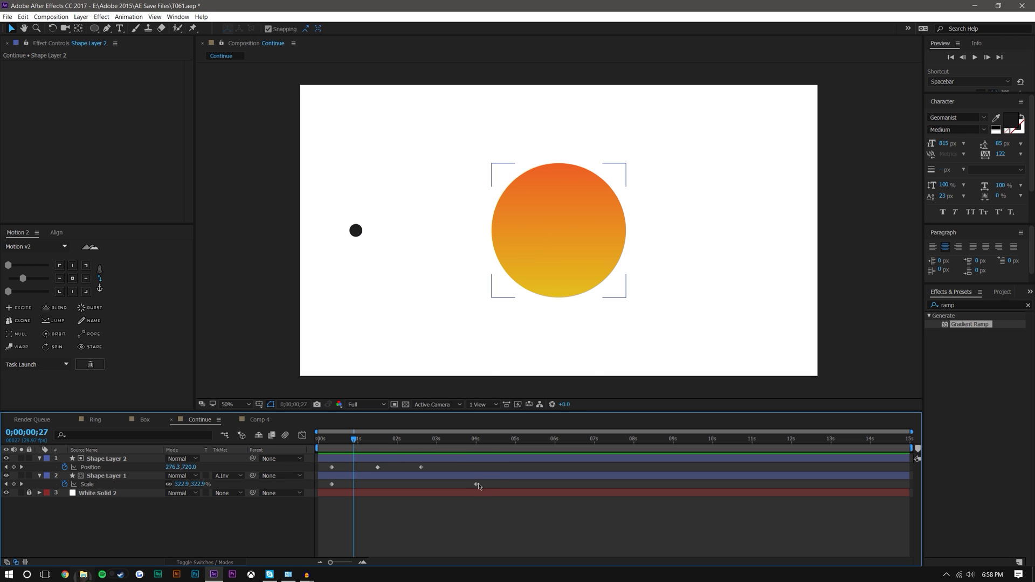
drag(477, 483, 453, 484)
drag(346, 438, 378, 444)
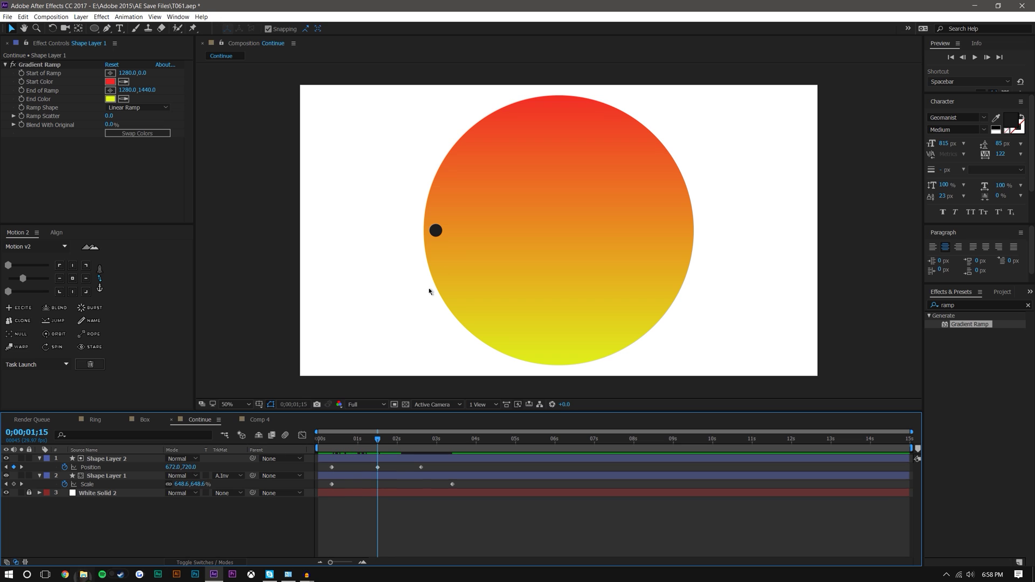
Pull the ball left so it hits the larger circle's edge at the impact frame.
click(436, 231)
drag(436, 231, 417, 237)
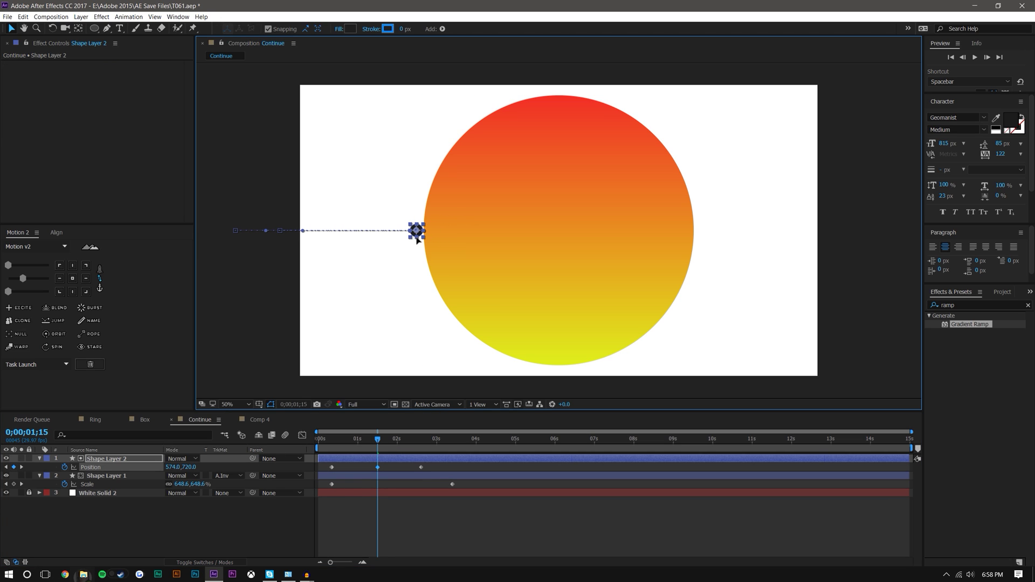
click(429, 546)
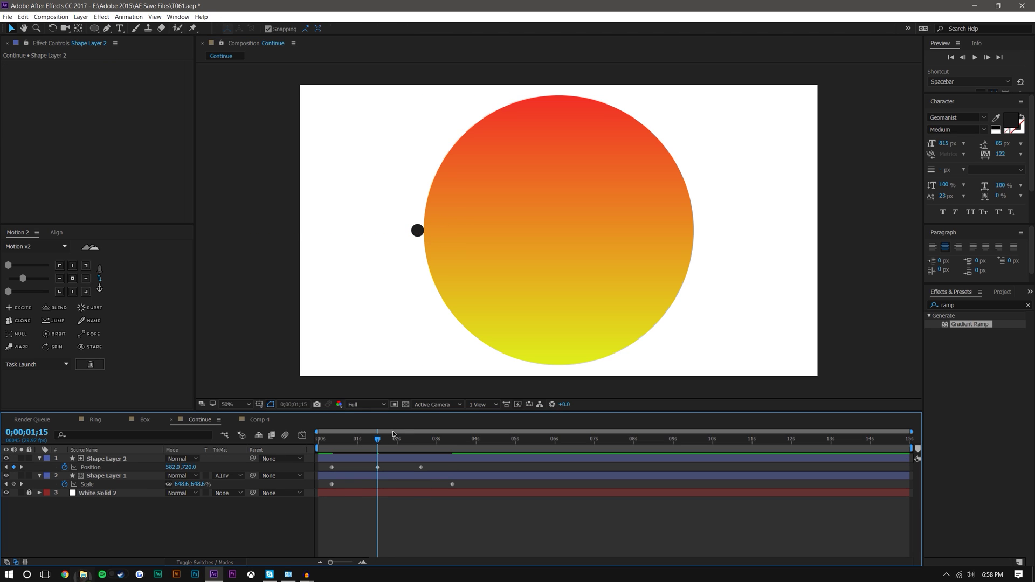
drag(377, 440, 407, 443)
Apply easy ease to both of the circle's Scale keyframes.
drag(457, 486, 327, 503)
drag(22, 278, 32, 279)
drag(333, 442, 401, 439)
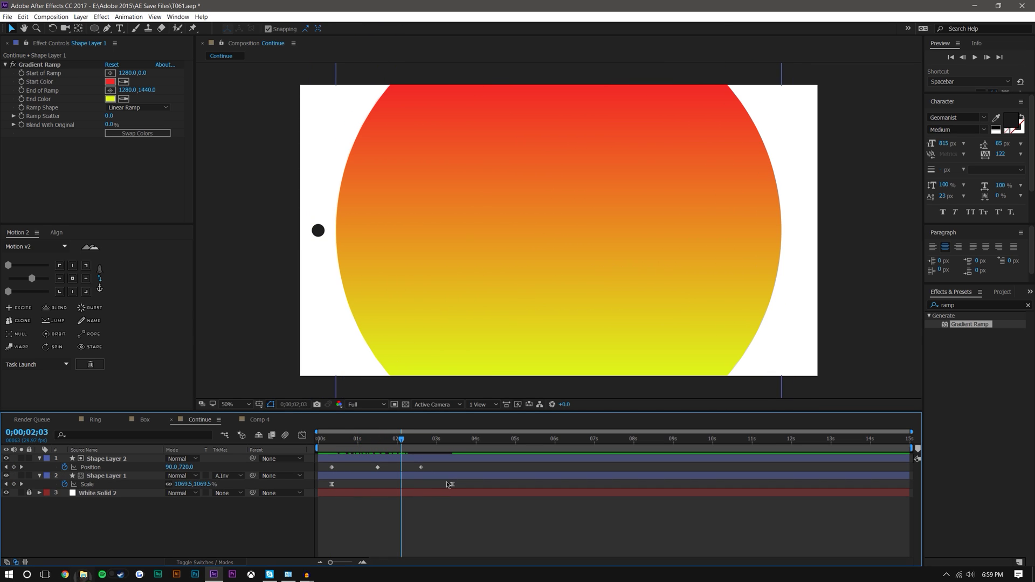
key(ctrl+z)
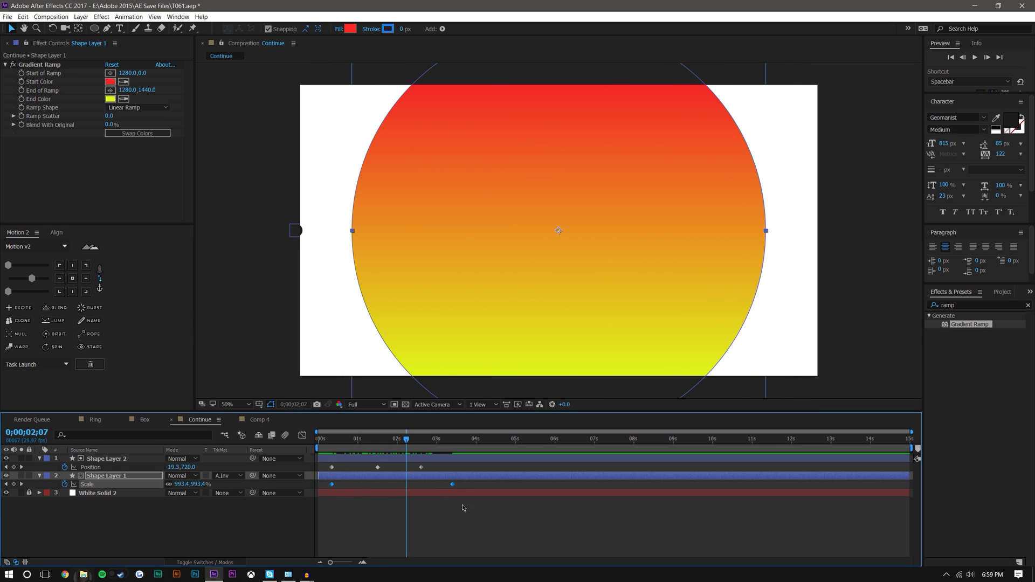
click(31, 284)
Delete the ball's later two Position keyframes.
drag(435, 463, 371, 475)
key(Delete)
mouse_move(407, 440)
mouse_down()
mouse_move(341, 446)
mouse_move(399, 442)
mouse_up()
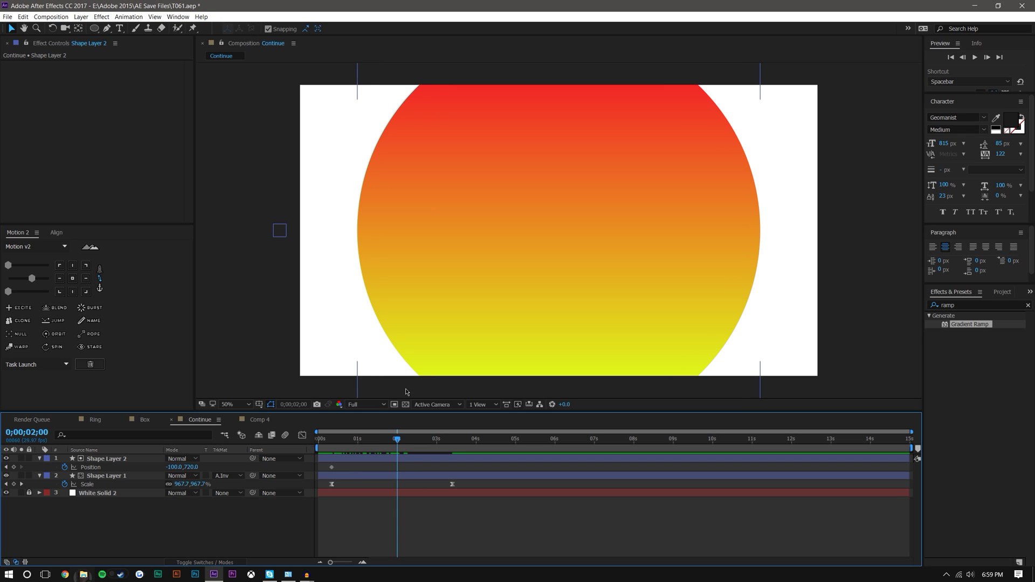
Move the black ball right back into the circle.
click(279, 230)
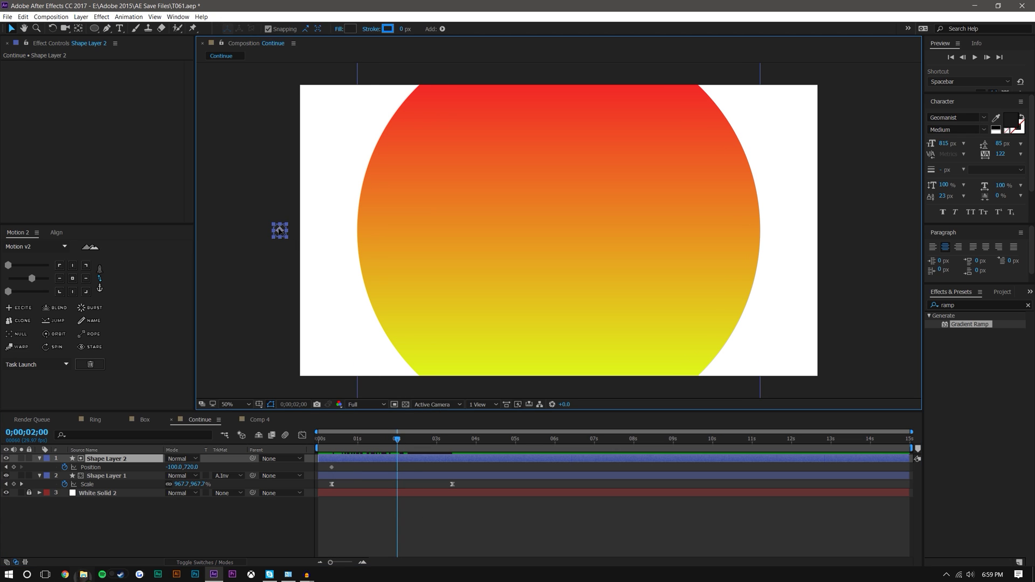
drag(279, 230, 444, 241)
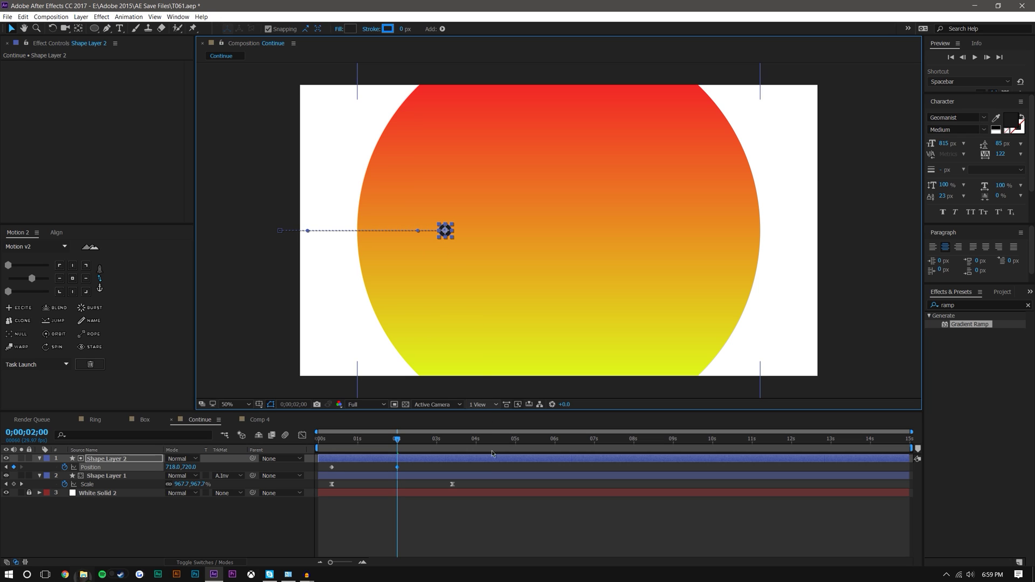
click(475, 525)
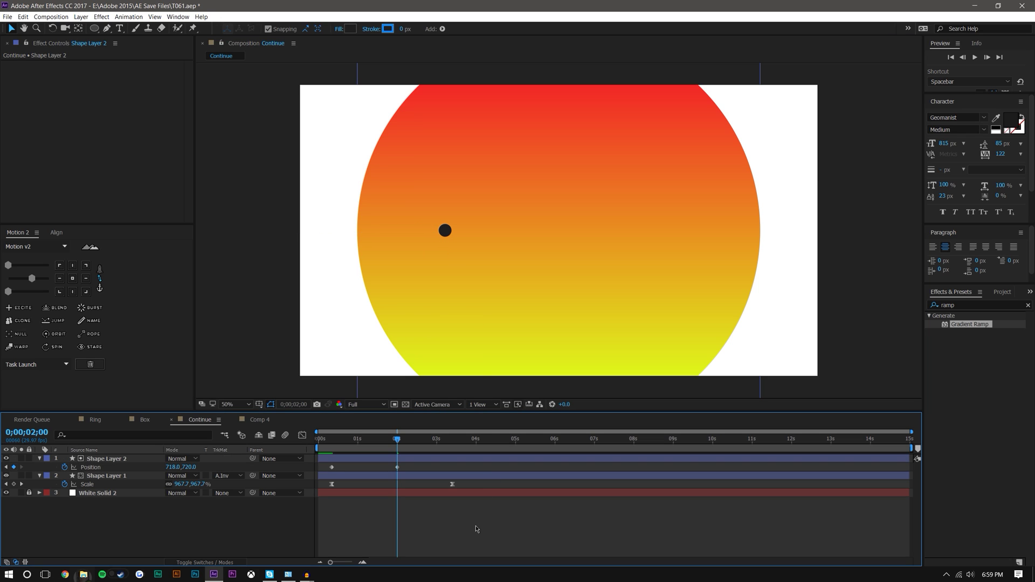
Replace the sphere's old end Scale keyframe with 515.1% at two seconds and preview it.
click(452, 484)
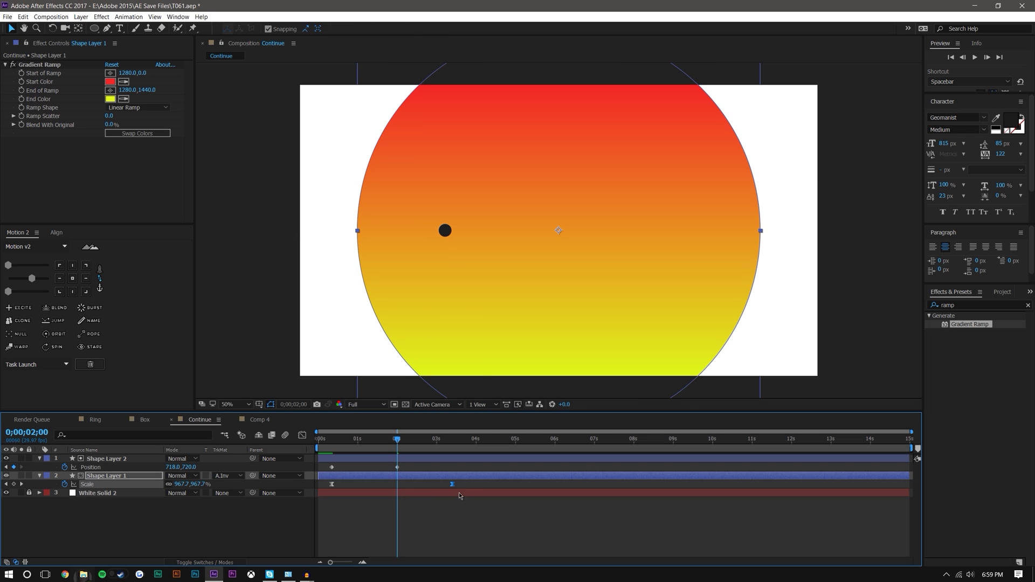
key(Delete)
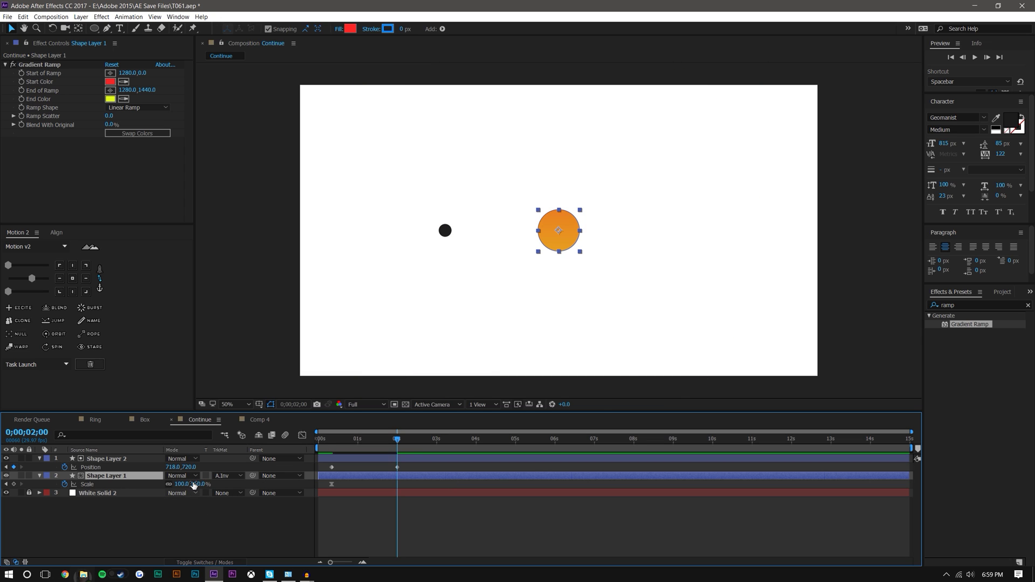
drag(194, 485, 818, 374)
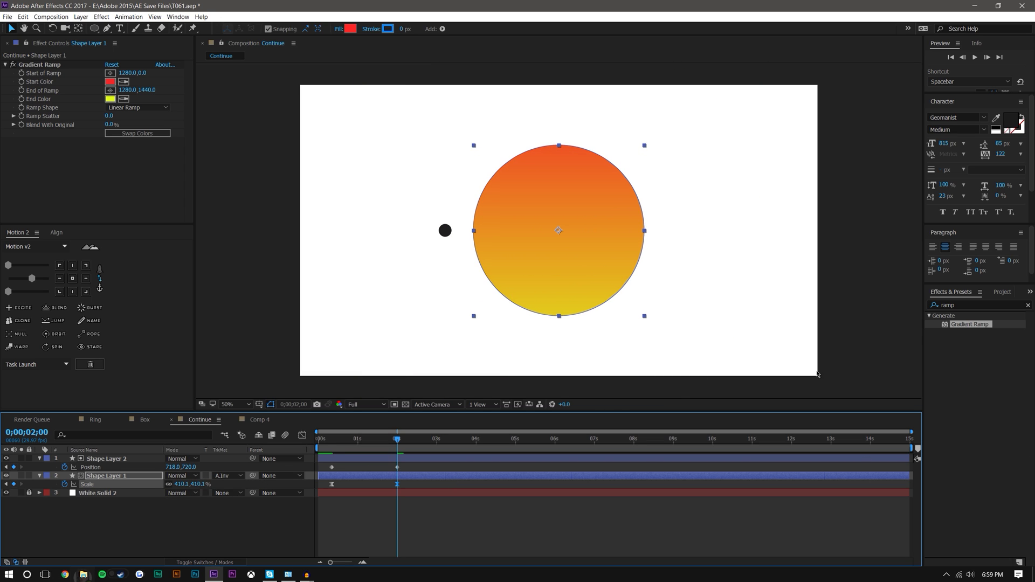
click(183, 484)
text(515.1)
key(Return)
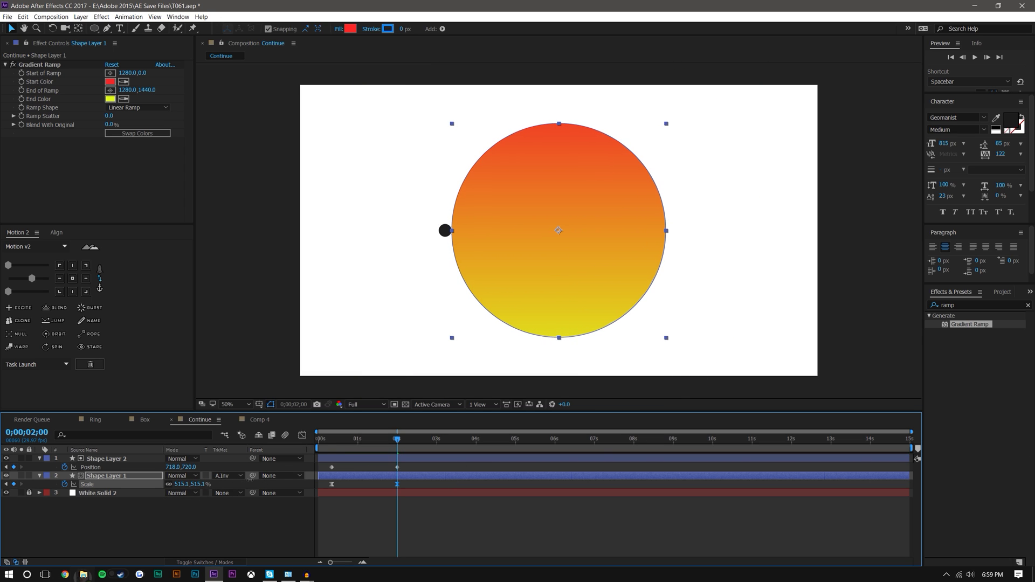
click(376, 509)
key(space)
drag(380, 437, 435, 439)
Send the ball back off the left edge at 02;29.
click(445, 231)
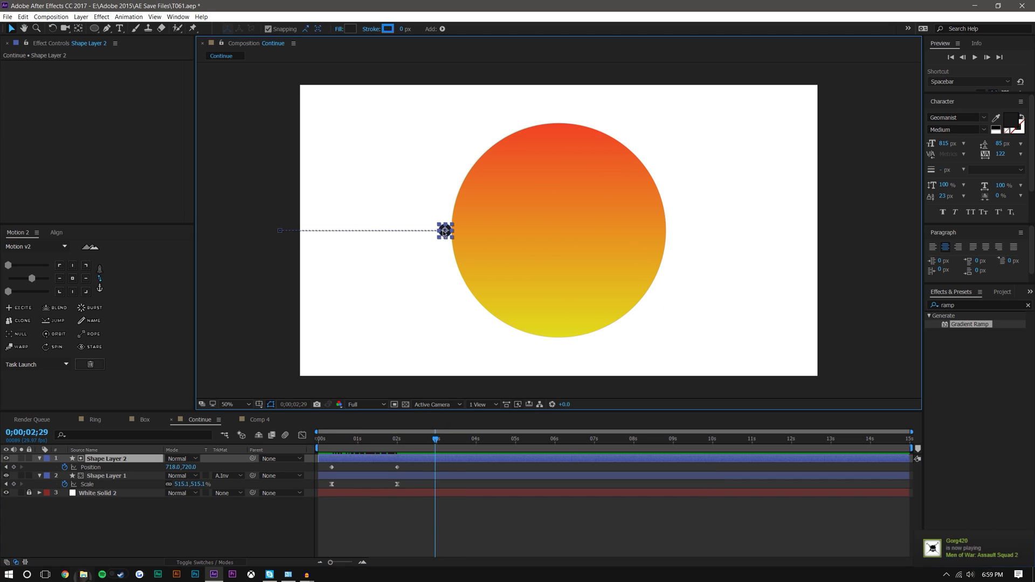
drag(445, 232, 266, 232)
click(456, 459)
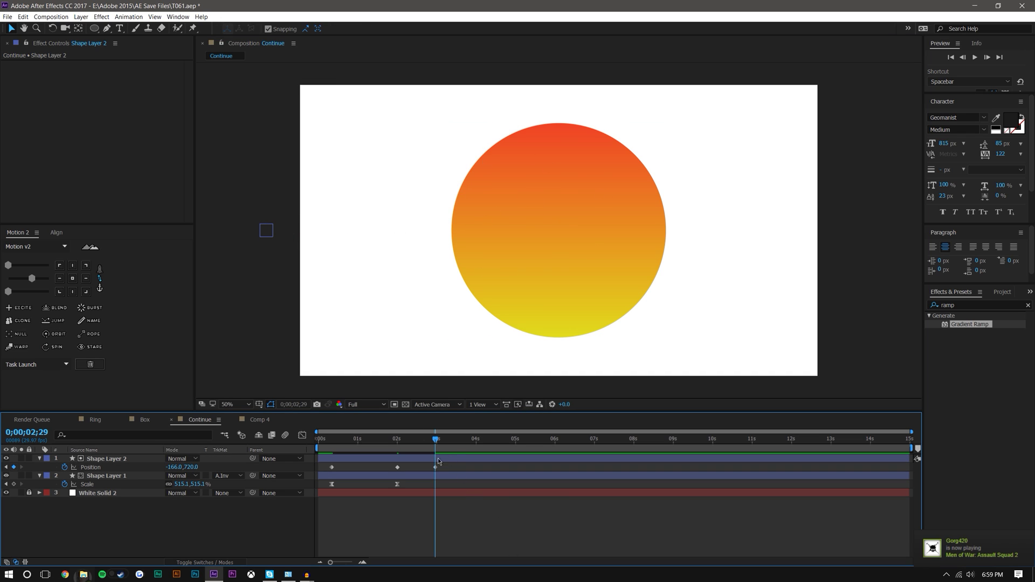
Undo a trial Scale keyframe at 05;13 and add an expression to the sphere's Scale.
drag(445, 442, 533, 440)
drag(202, 484, 330, 438)
key(space)
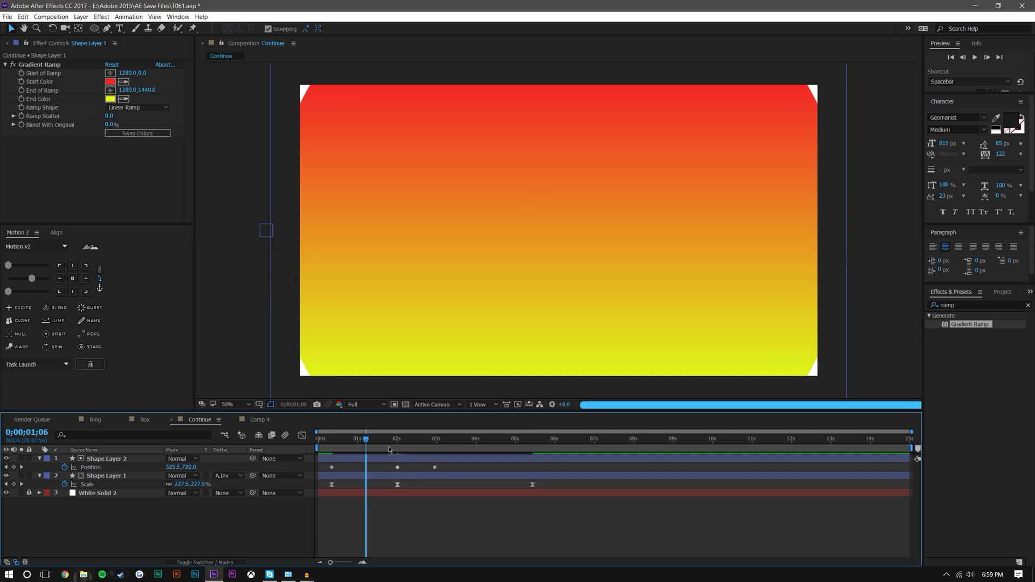
key(space)
key(ctrl+z)
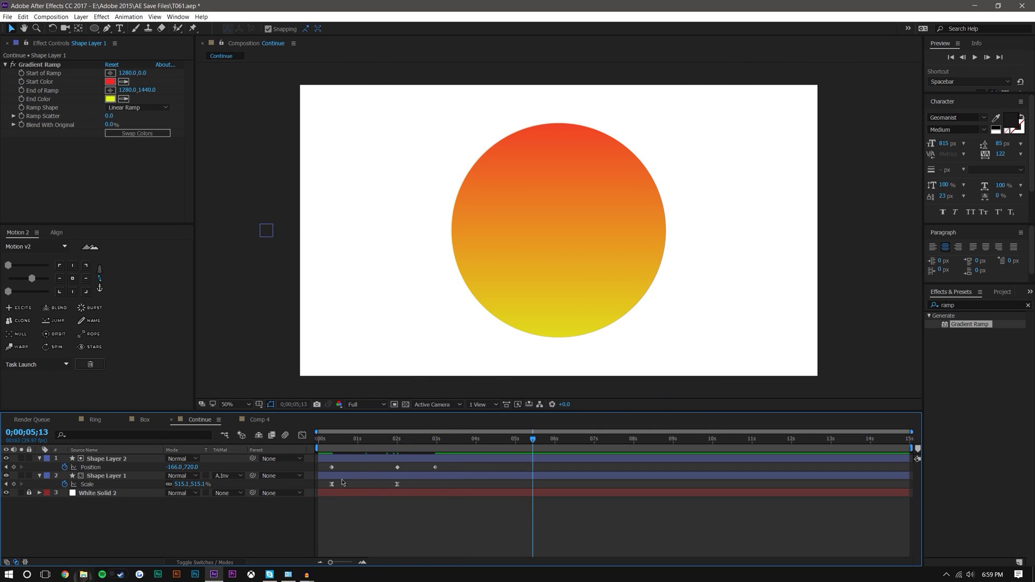
alt+click(65, 485)
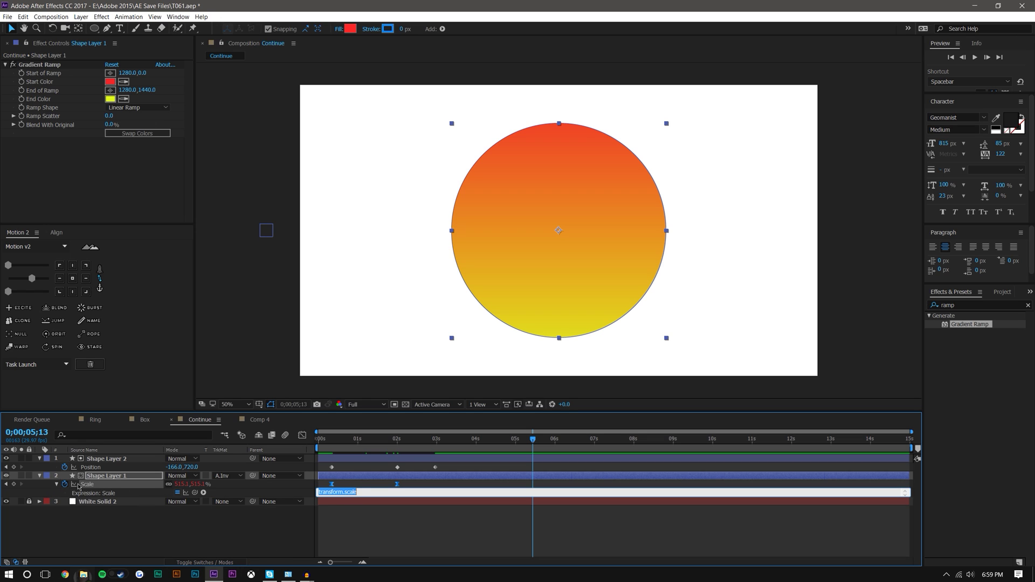
Insert loopOut into the Scale expression and change its type to "continue".
click(204, 494)
mouse_move(258, 458)
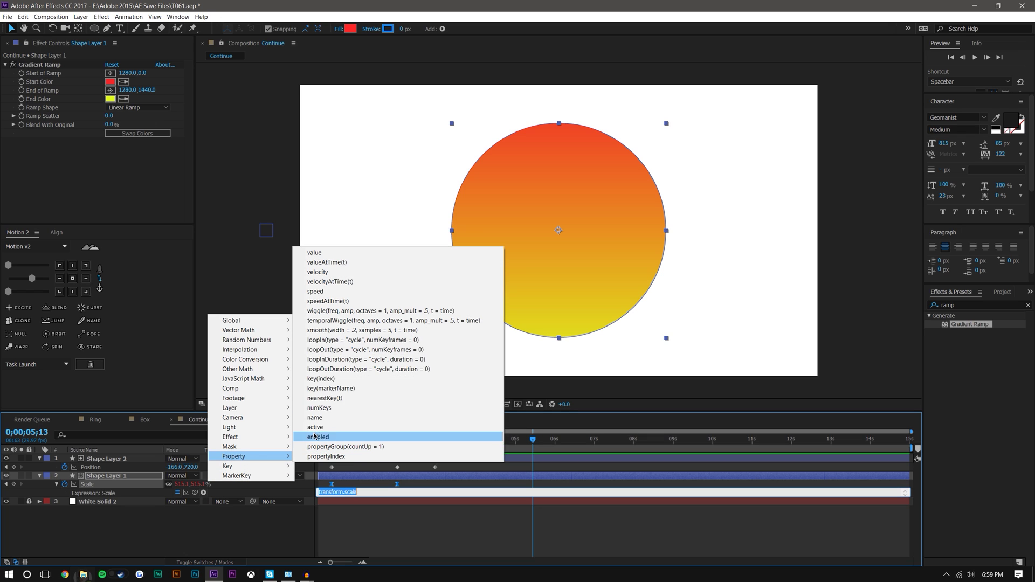
click(337, 350)
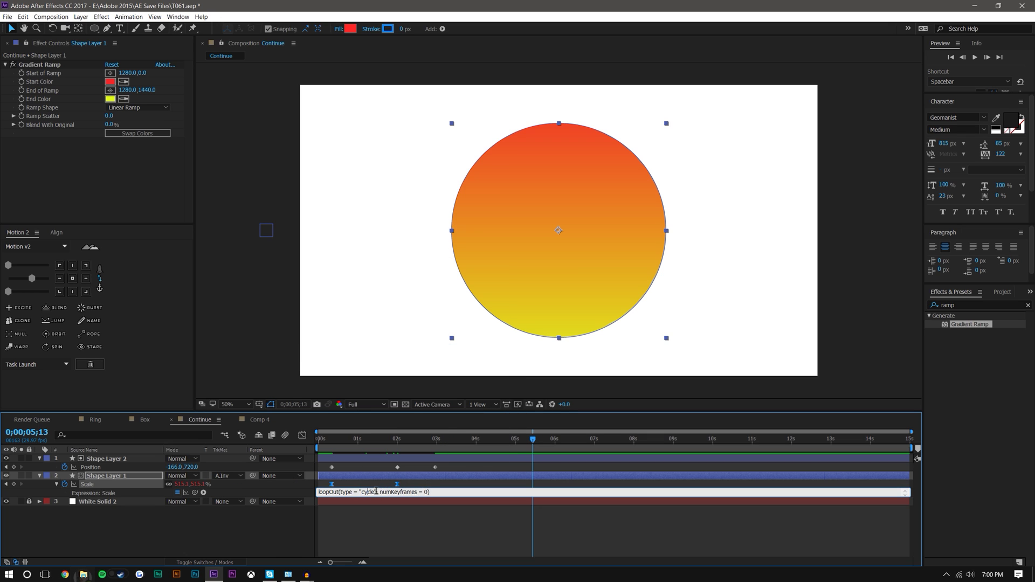
text(cont)
click(423, 523)
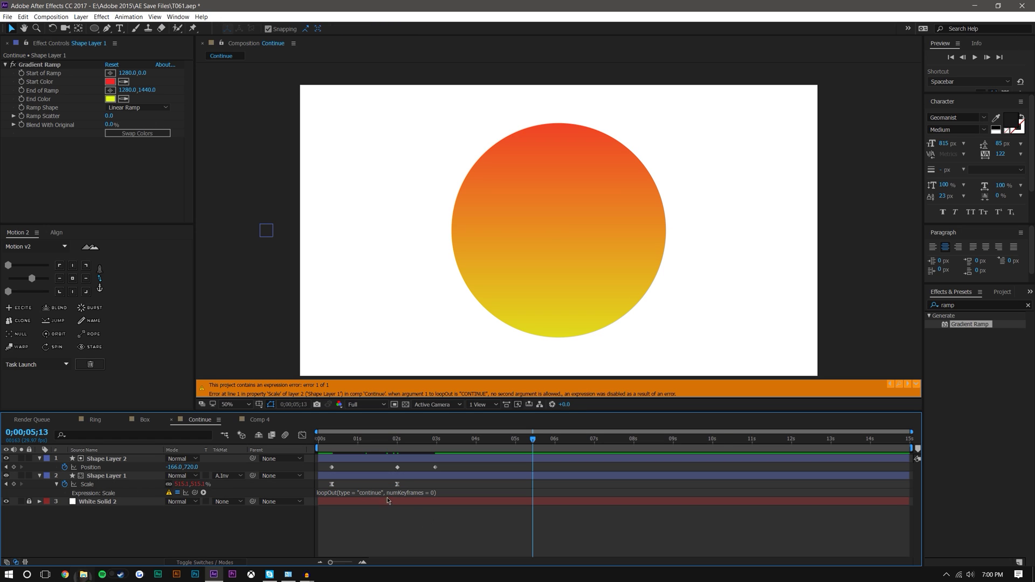
Check the Scale speed graph, then select both of the sphere's Scale keyframes.
click(303, 436)
click(101, 484)
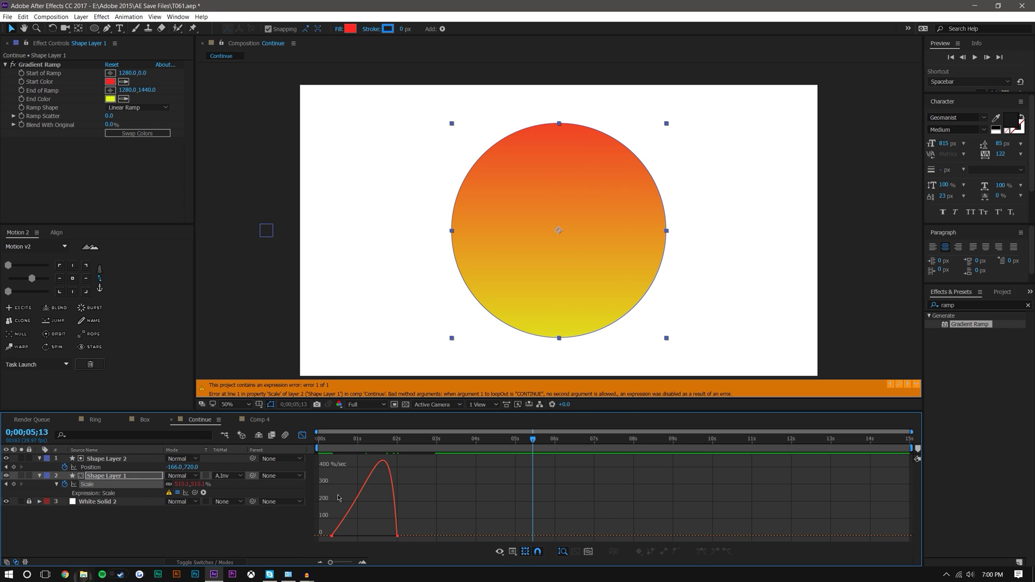
click(303, 436)
drag(410, 485, 323, 499)
drag(32, 279, 3, 284)
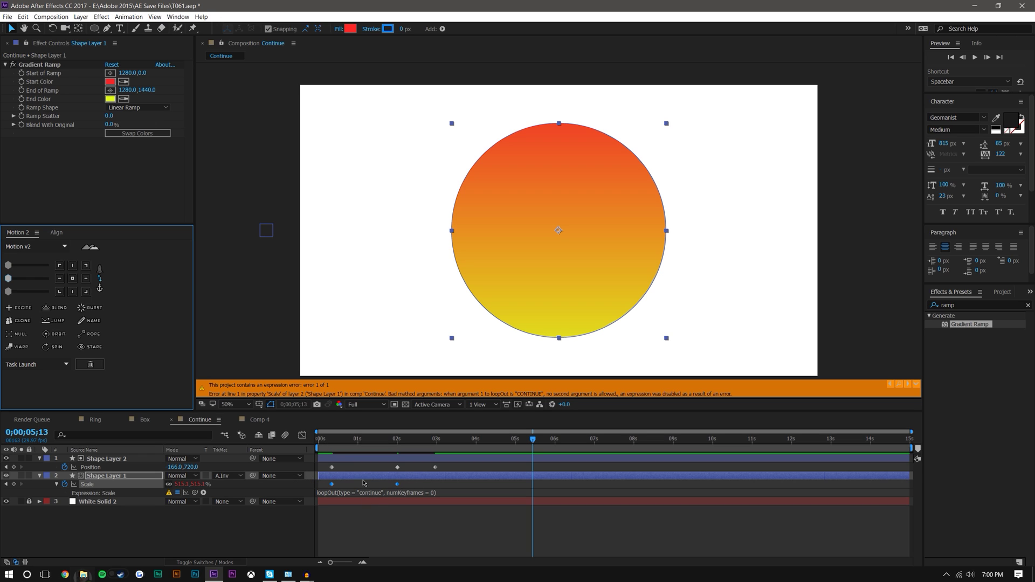
Set both Scale keyframes' temporal interpolation to Linear.
right_click(398, 484)
mouse_move(424, 478)
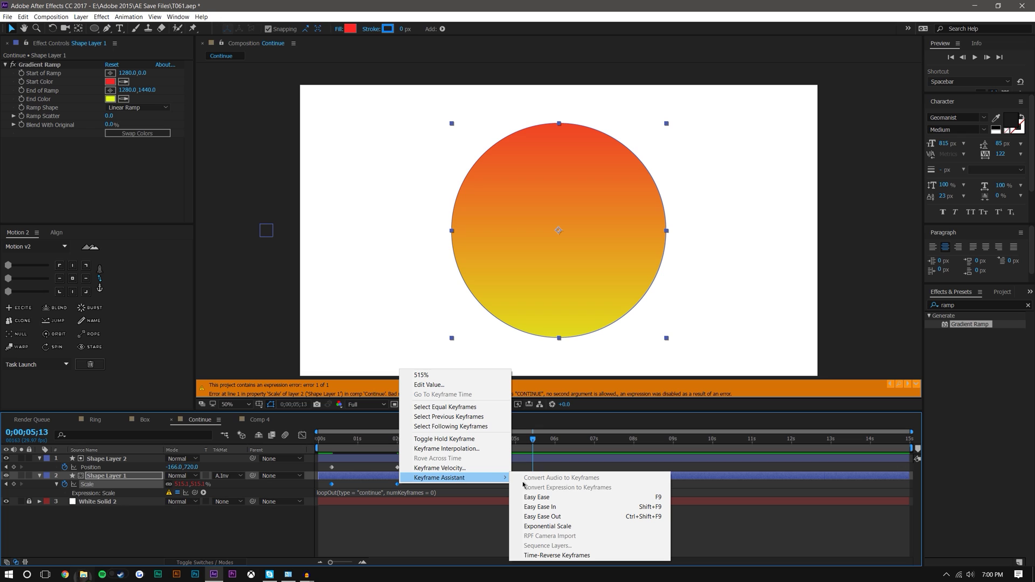
click(450, 450)
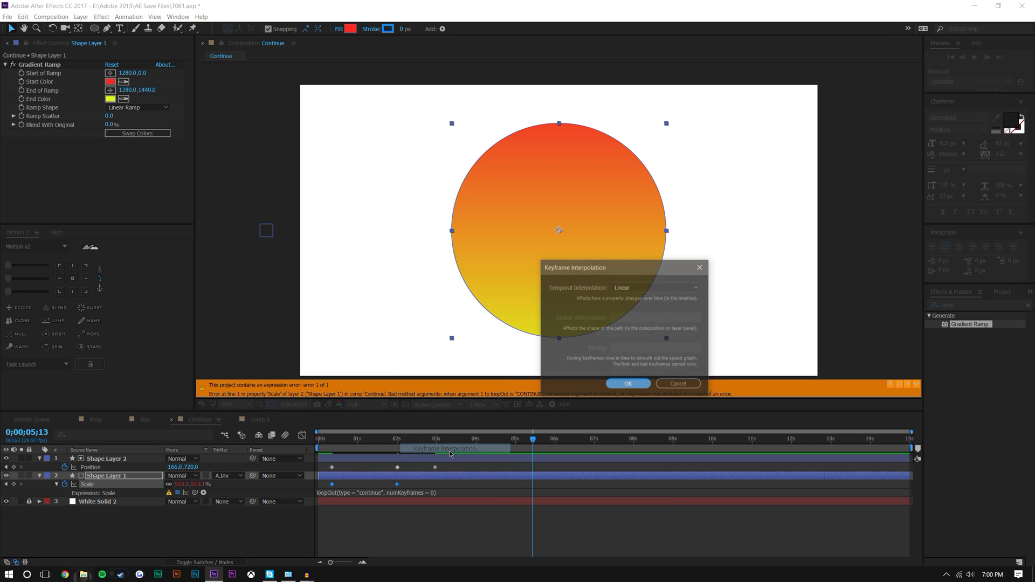
click(628, 383)
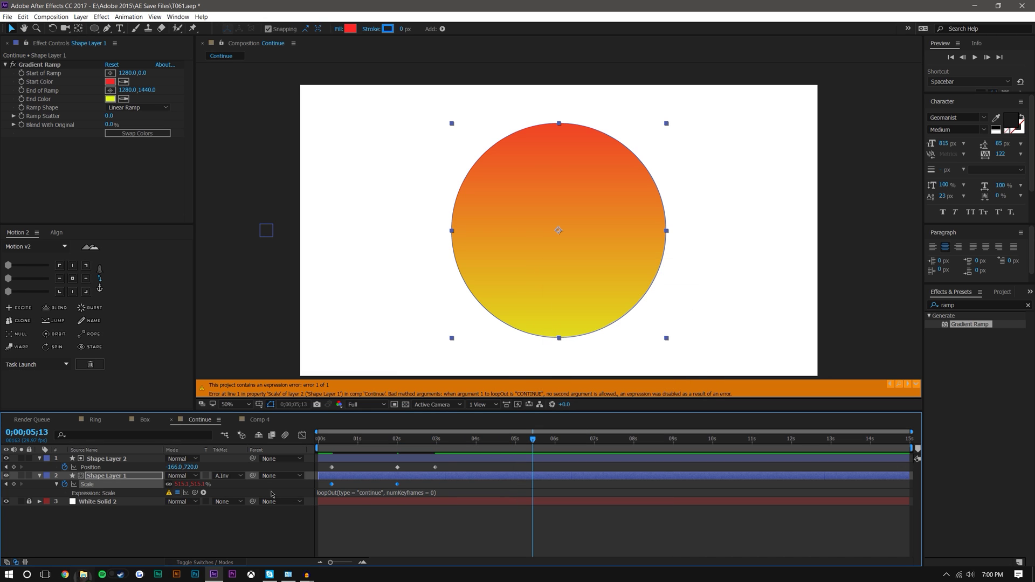
Scrub to check the impact, then click into the sphere's Scale expression at the numKeyframes argument.
click(365, 471)
click(338, 441)
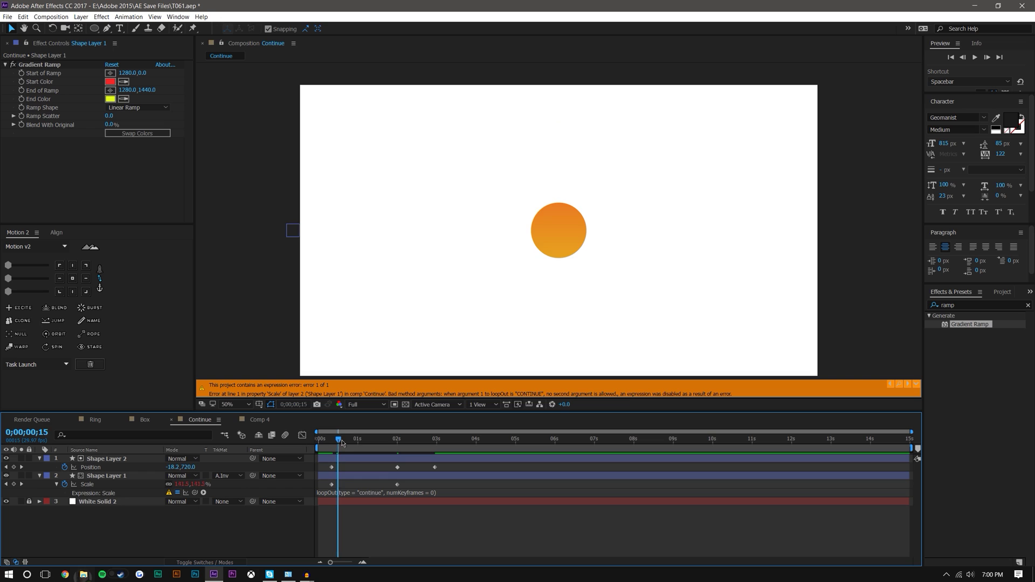
drag(342, 442, 425, 436)
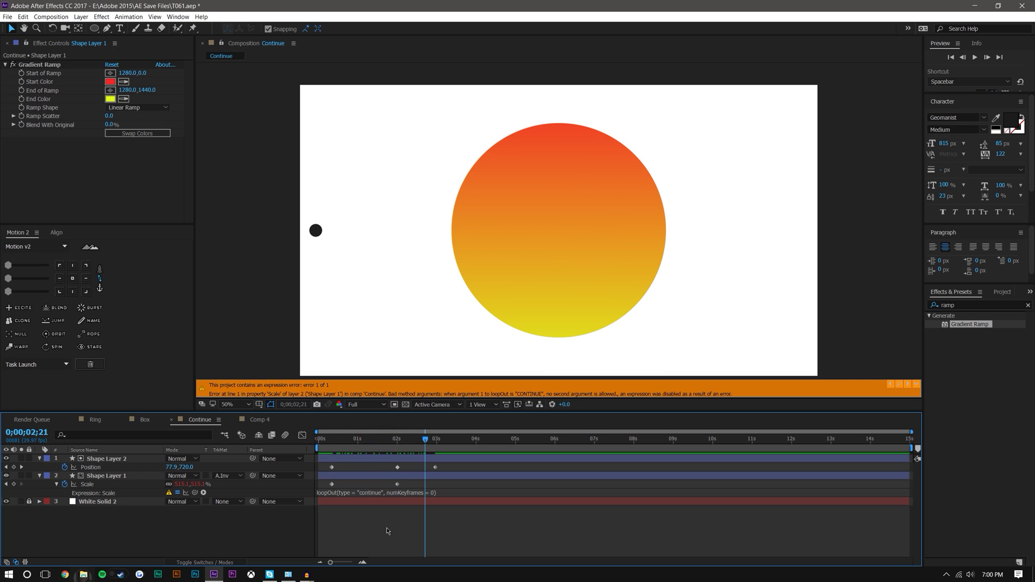
click(178, 487)
click(276, 471)
click(306, 478)
click(401, 496)
click(436, 492)
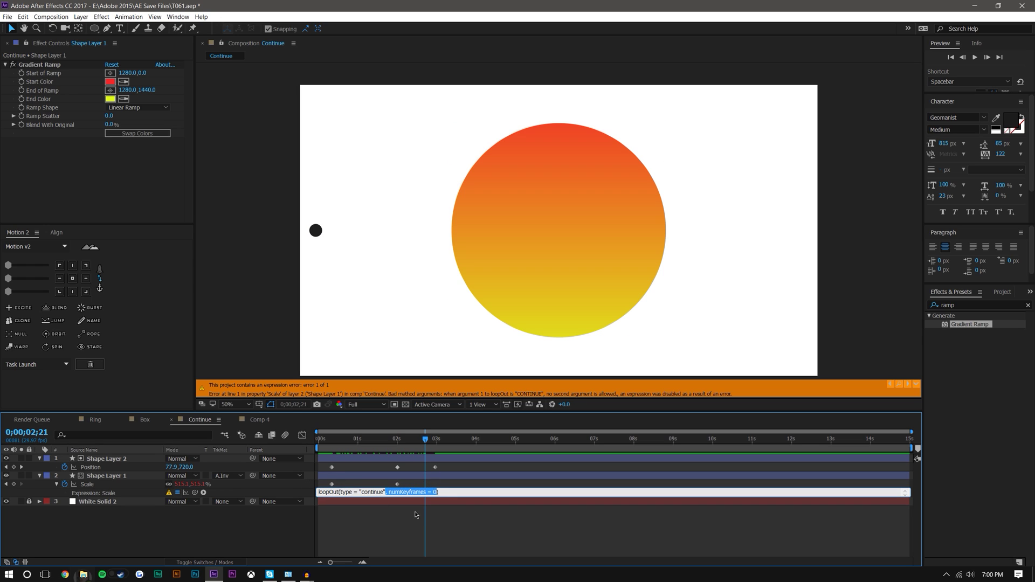
Delete ", numKeyframes = 0" from the expression and confirm the sphere keeps growing at 05;11.
key(BackSpace)
click(512, 536)
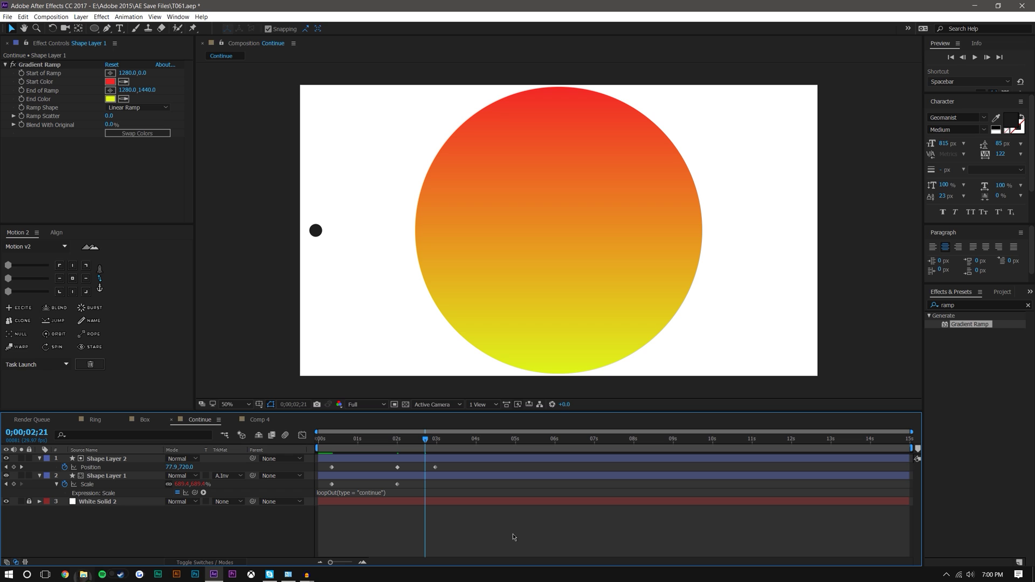
drag(329, 429, 317, 463)
click(331, 452)
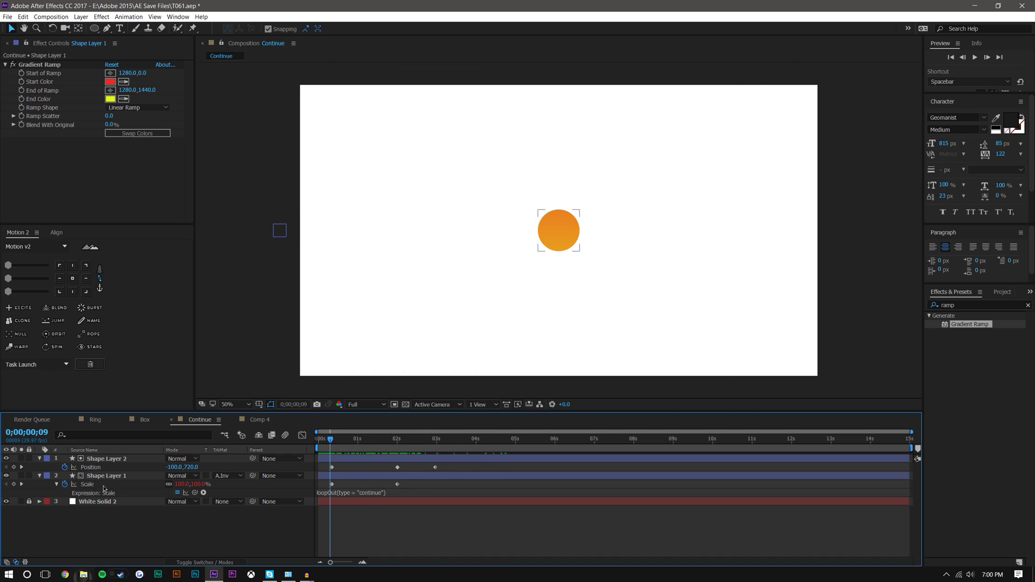
click(326, 475)
drag(333, 442, 540, 465)
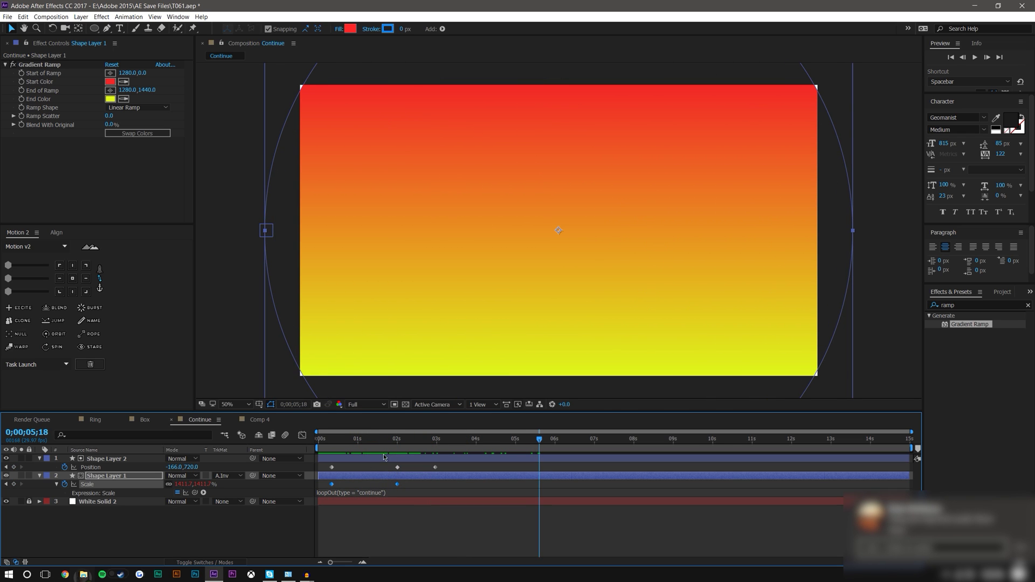
drag(352, 444, 529, 445)
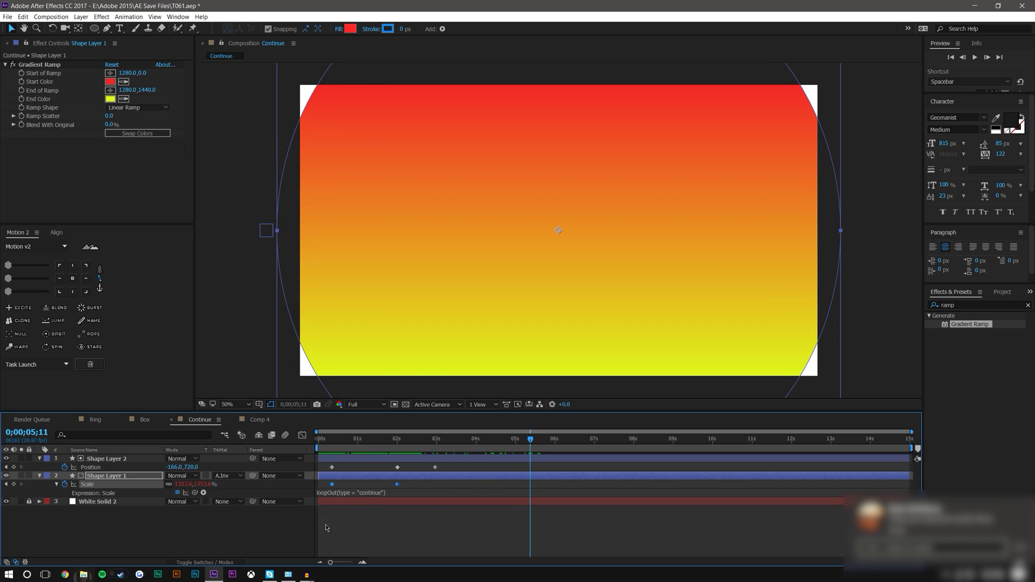
Preview the continuously growing sphere from the start and again from 00;20.
drag(326, 487, 410, 480)
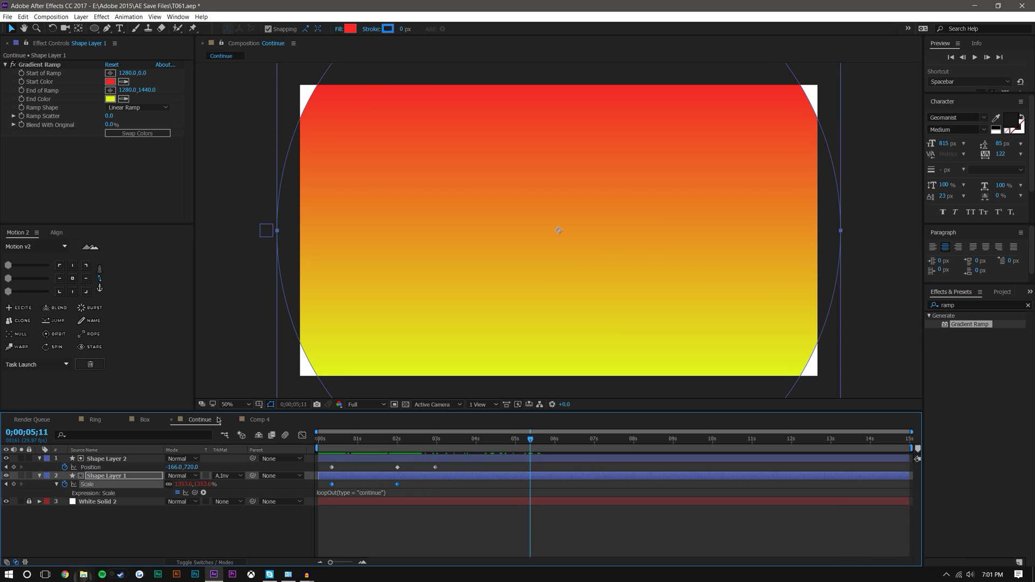
click(27, 279)
click(325, 436)
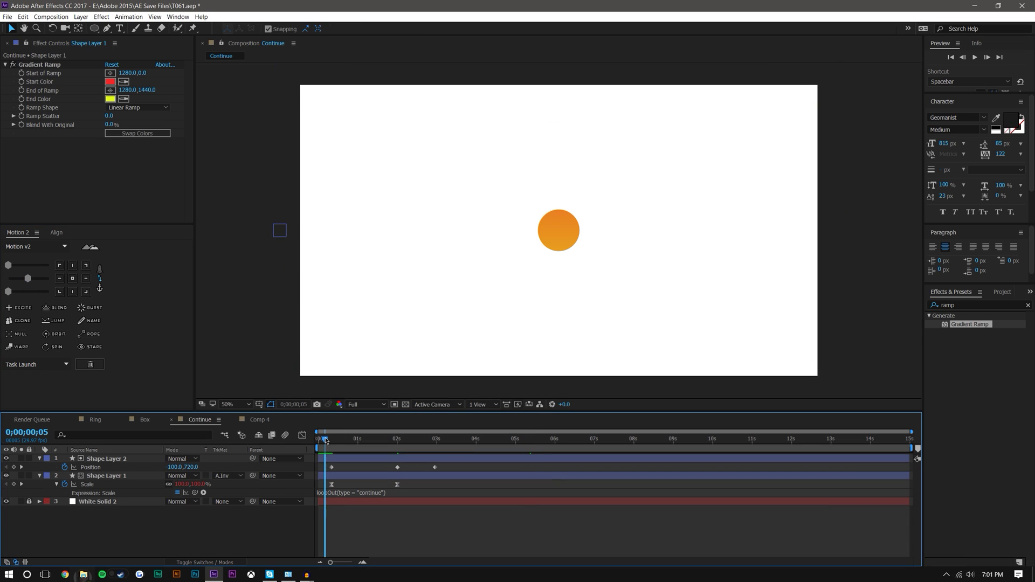
click(974, 57)
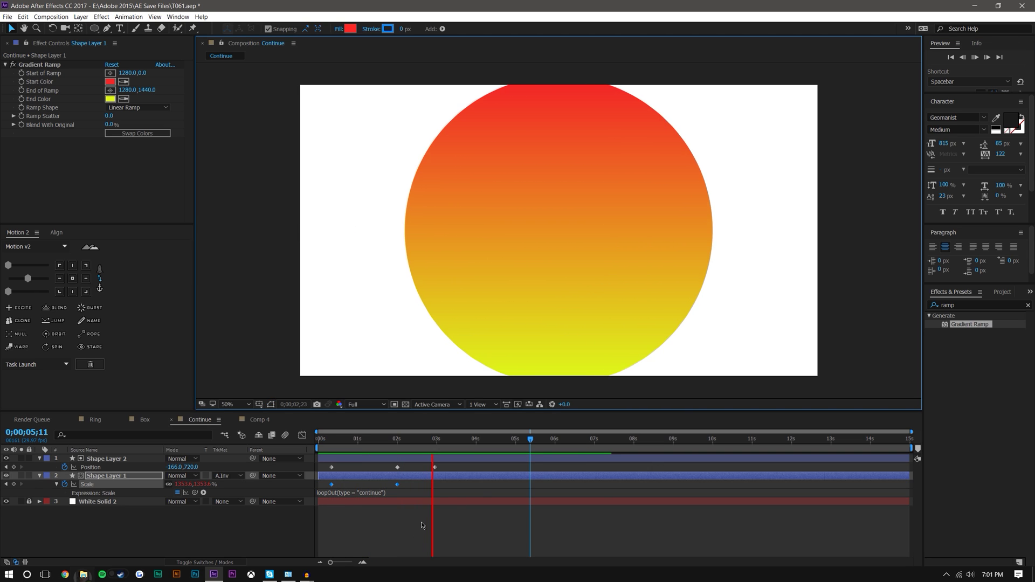
drag(338, 438, 348, 438)
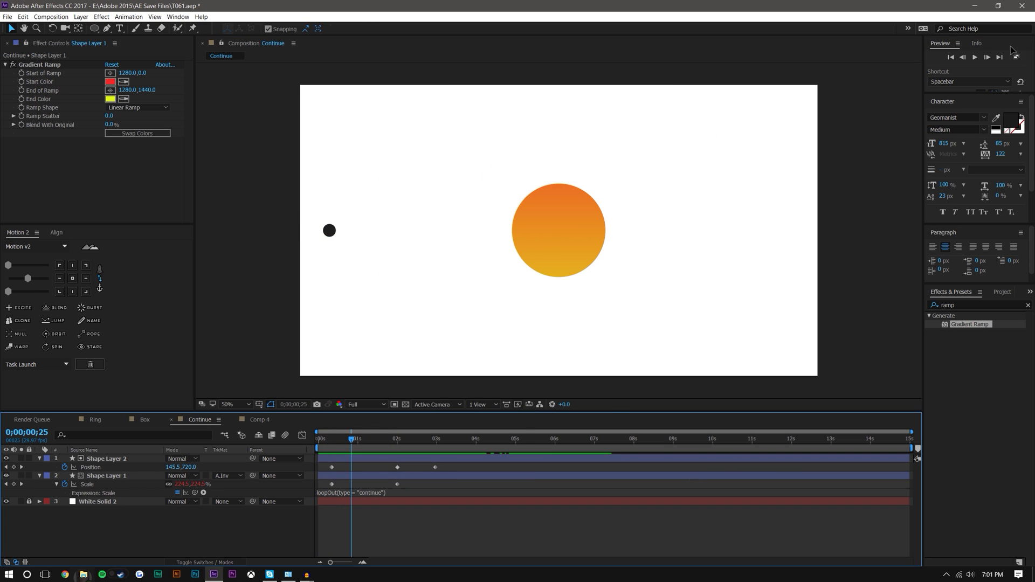
click(974, 57)
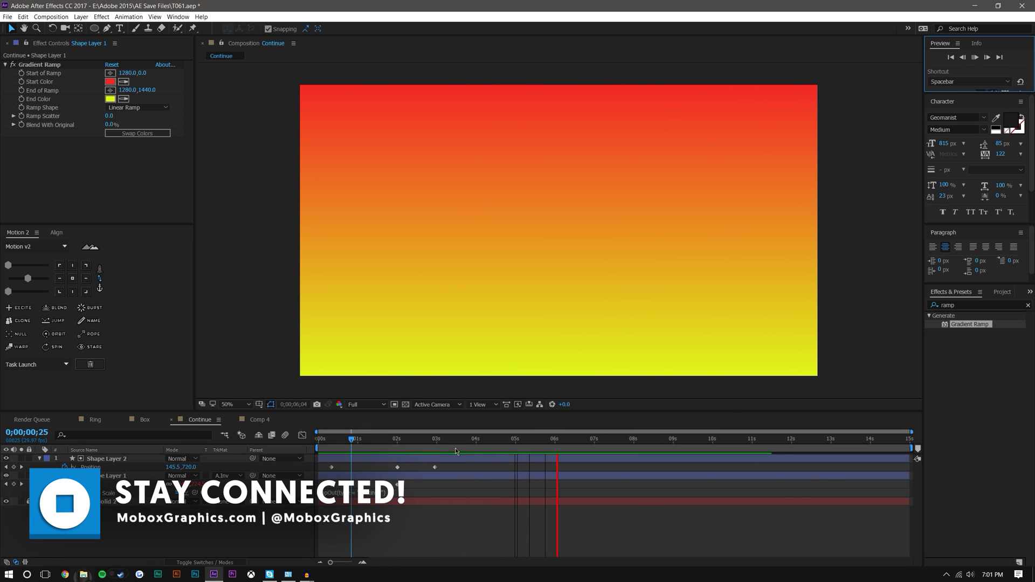
click(434, 443)
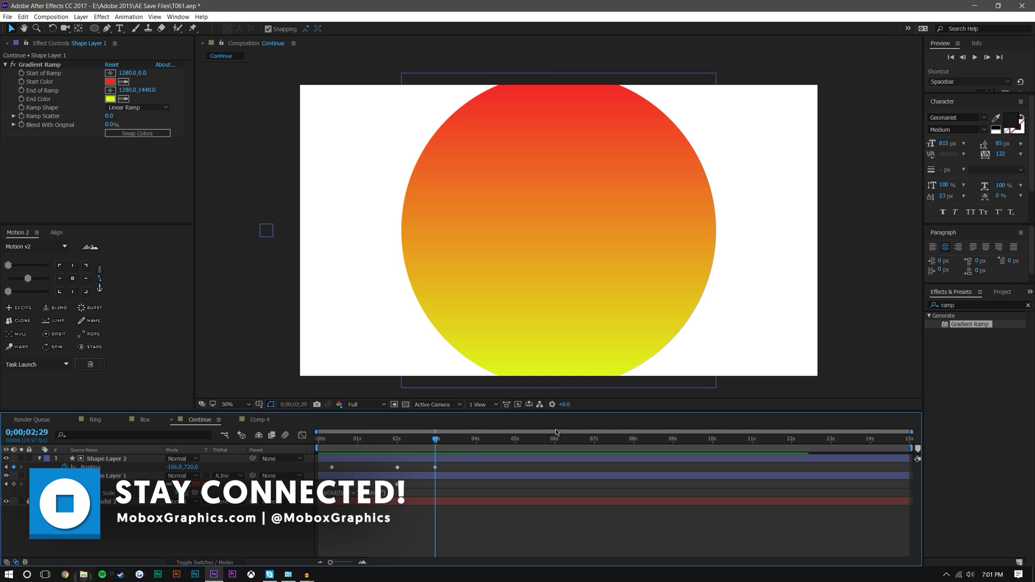